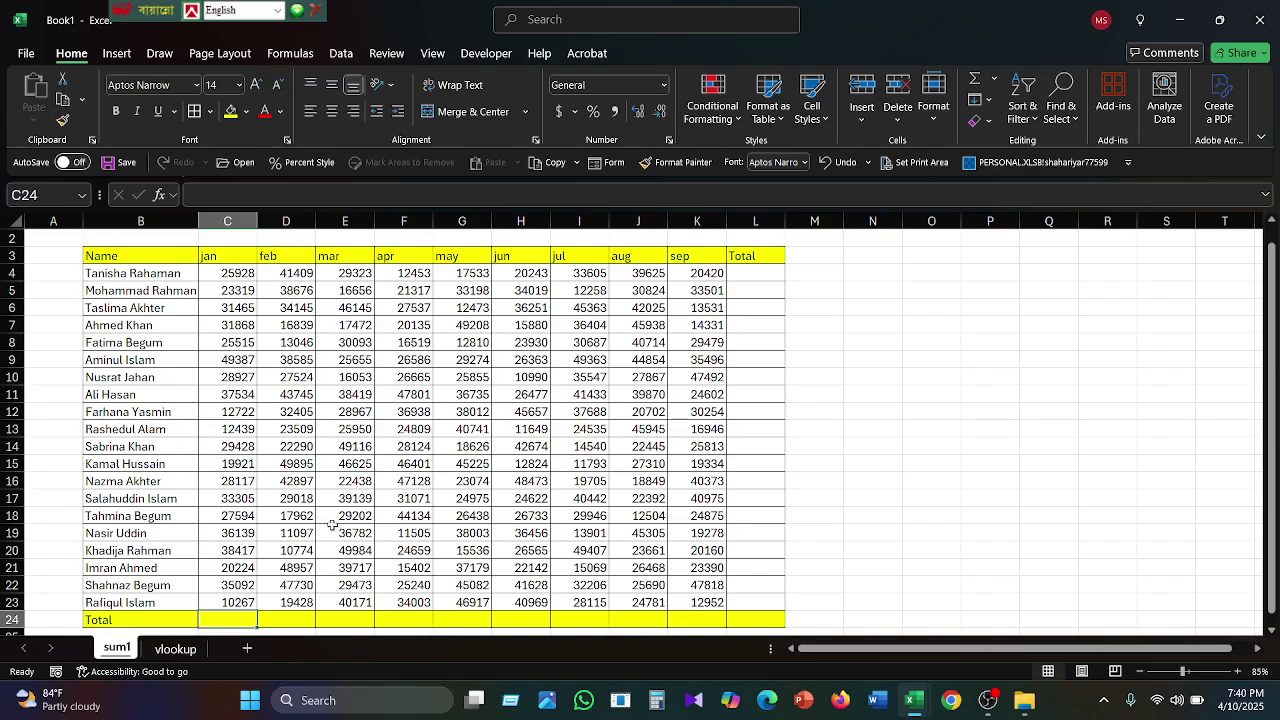
Enter a formula in the January total cell C24 that adds individual cells: =C4+C5+C6+C12+C19+C20.
scroll(310, 550, "down", 1)
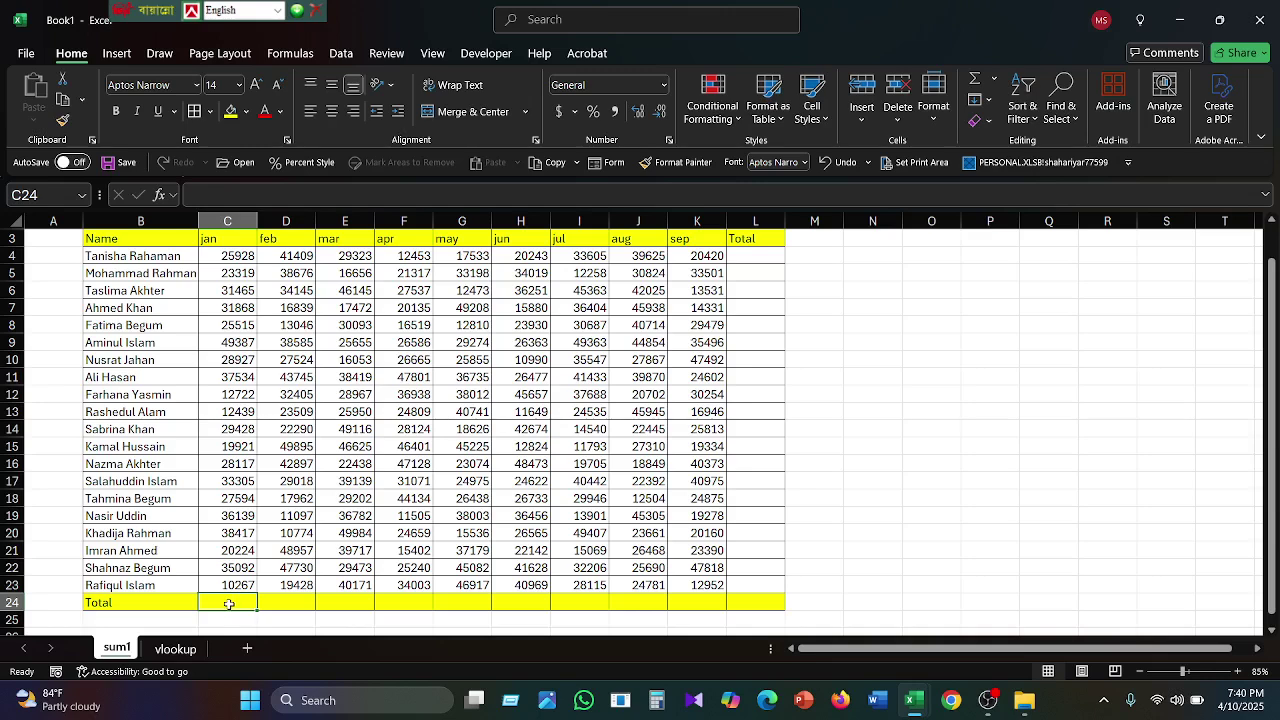
type("=")
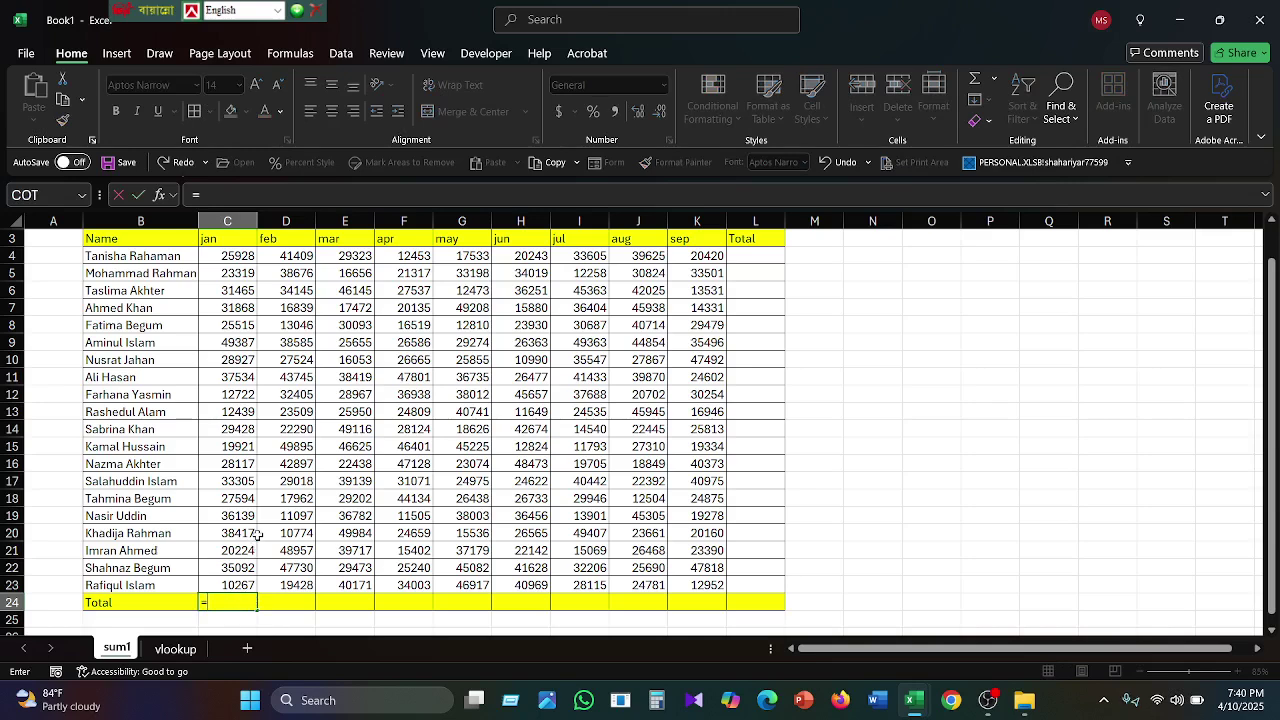
left_click(236, 256)
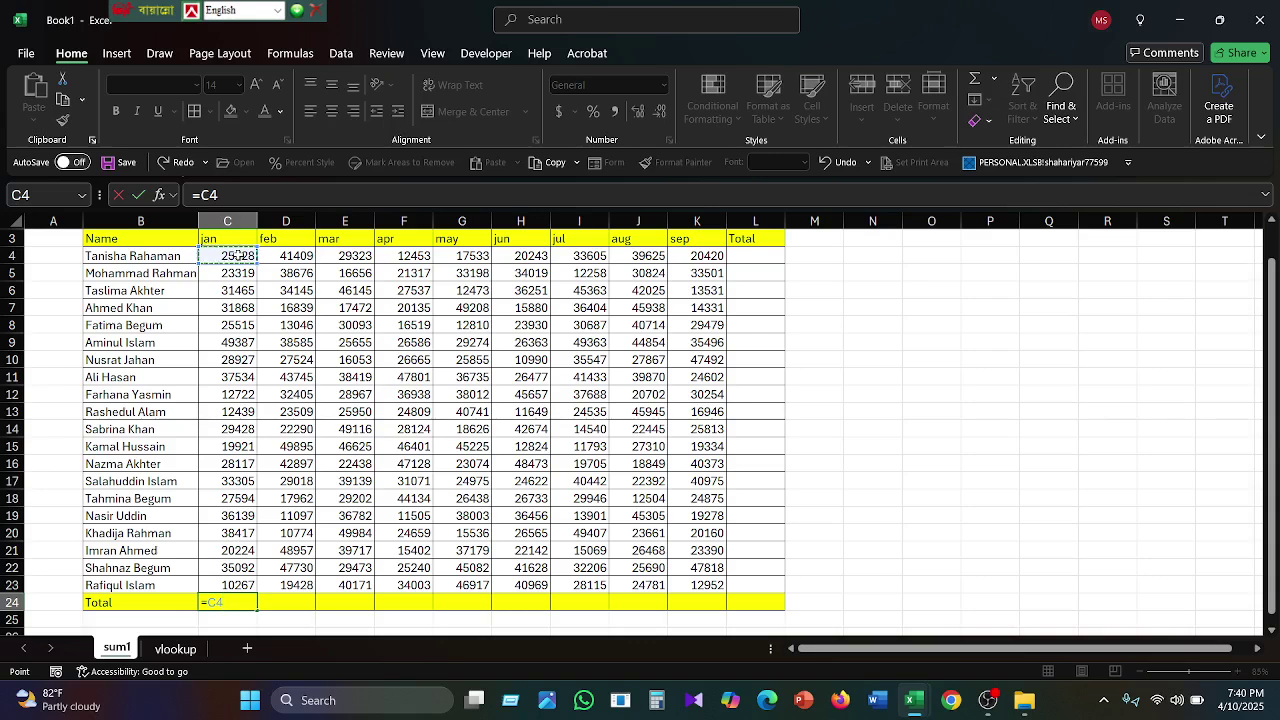
type("+")
left_click(238, 272)
type("+")
left_click(240, 290)
type("+")
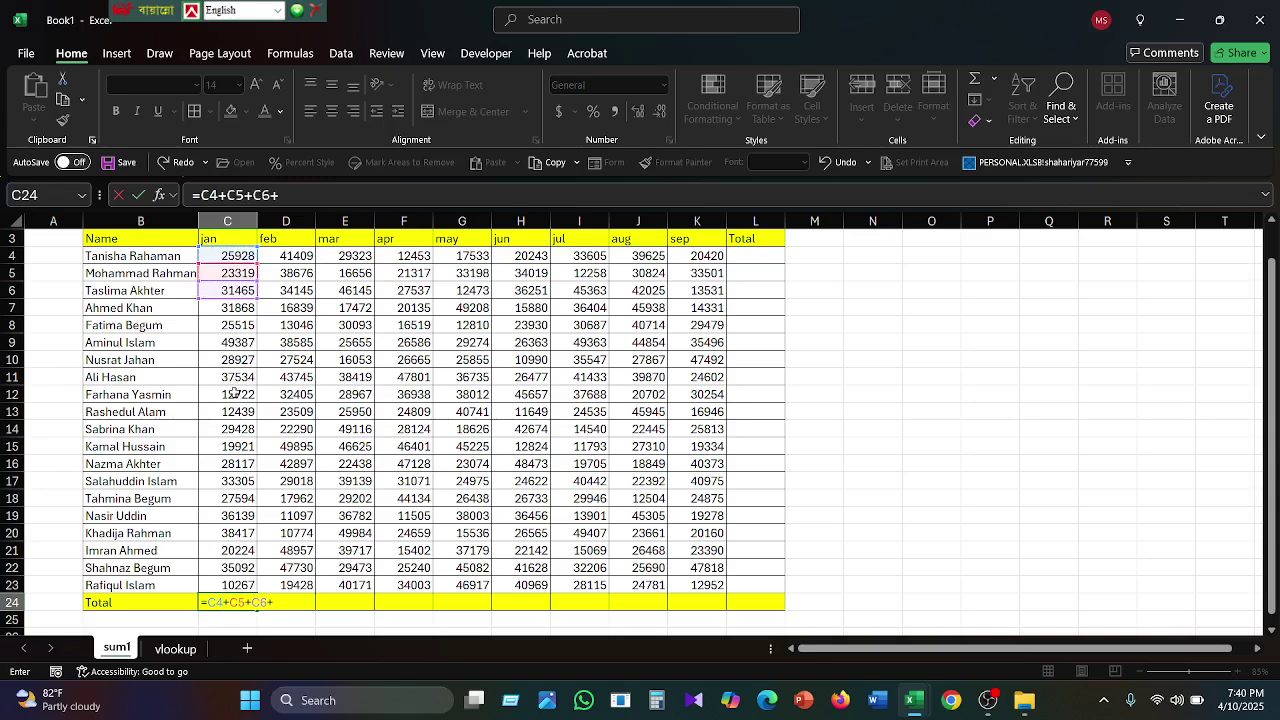
left_click(233, 393)
type("+")
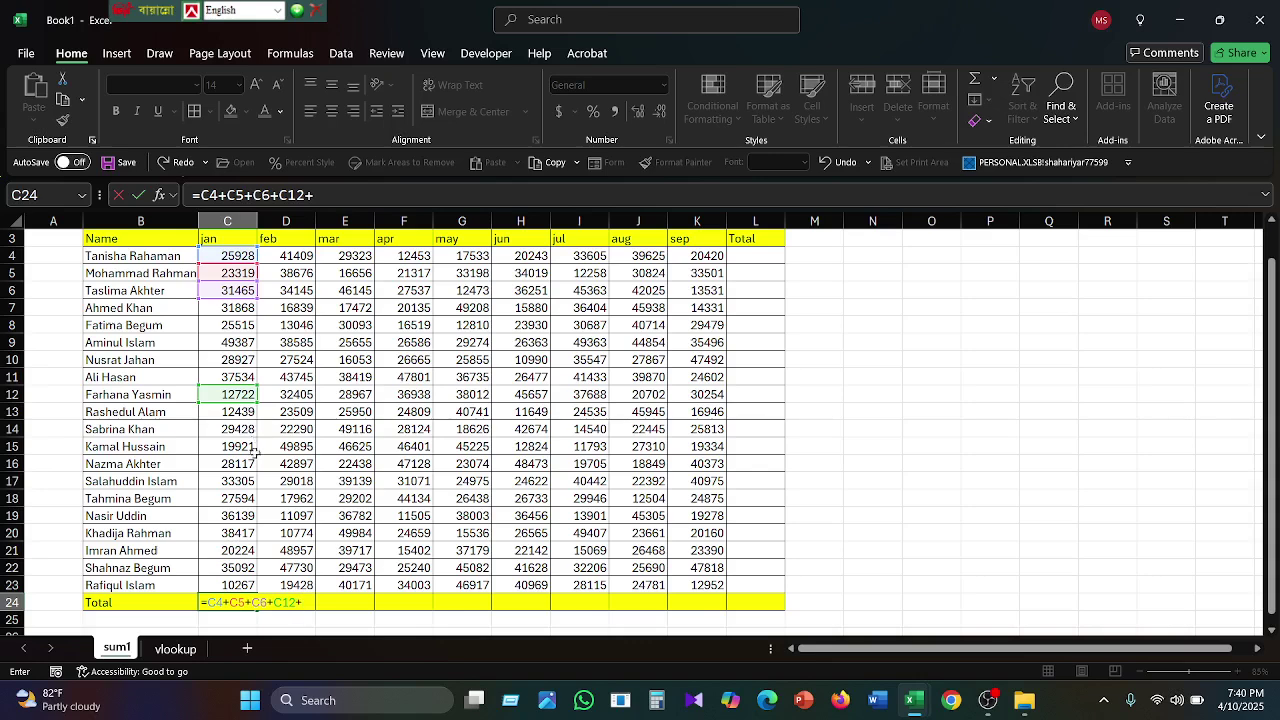
left_click(232, 482)
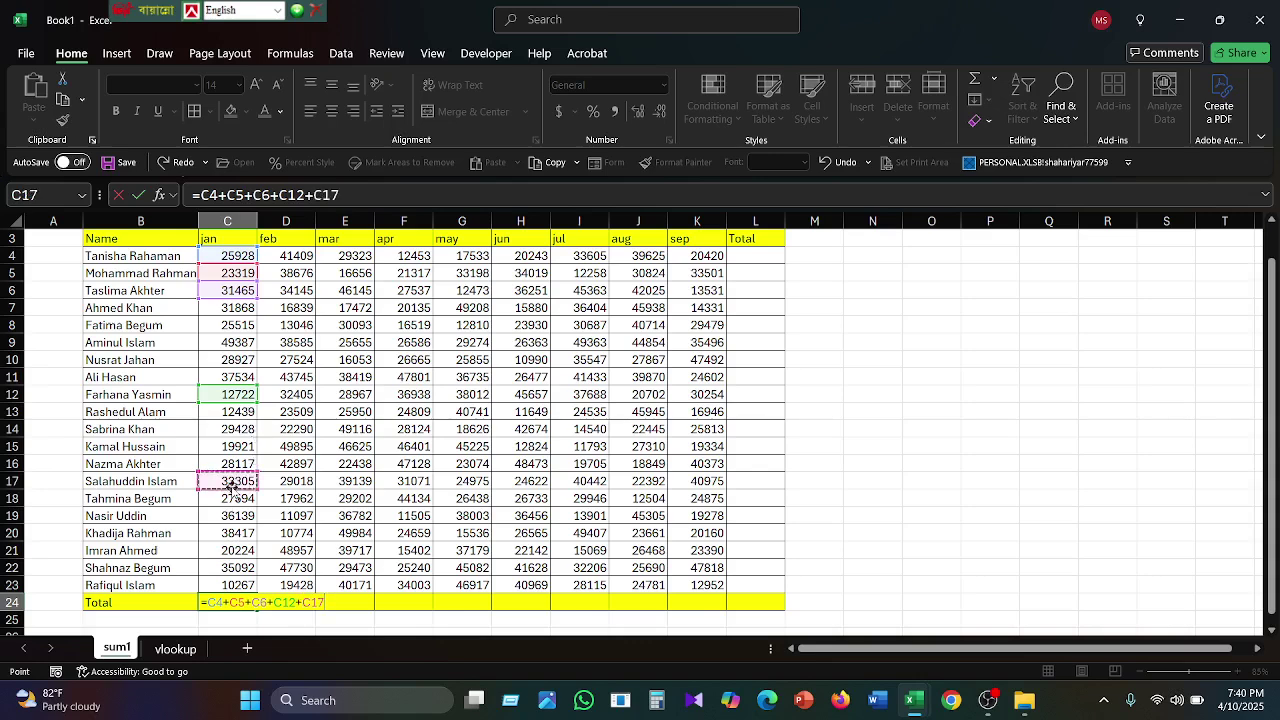
left_click(232, 517)
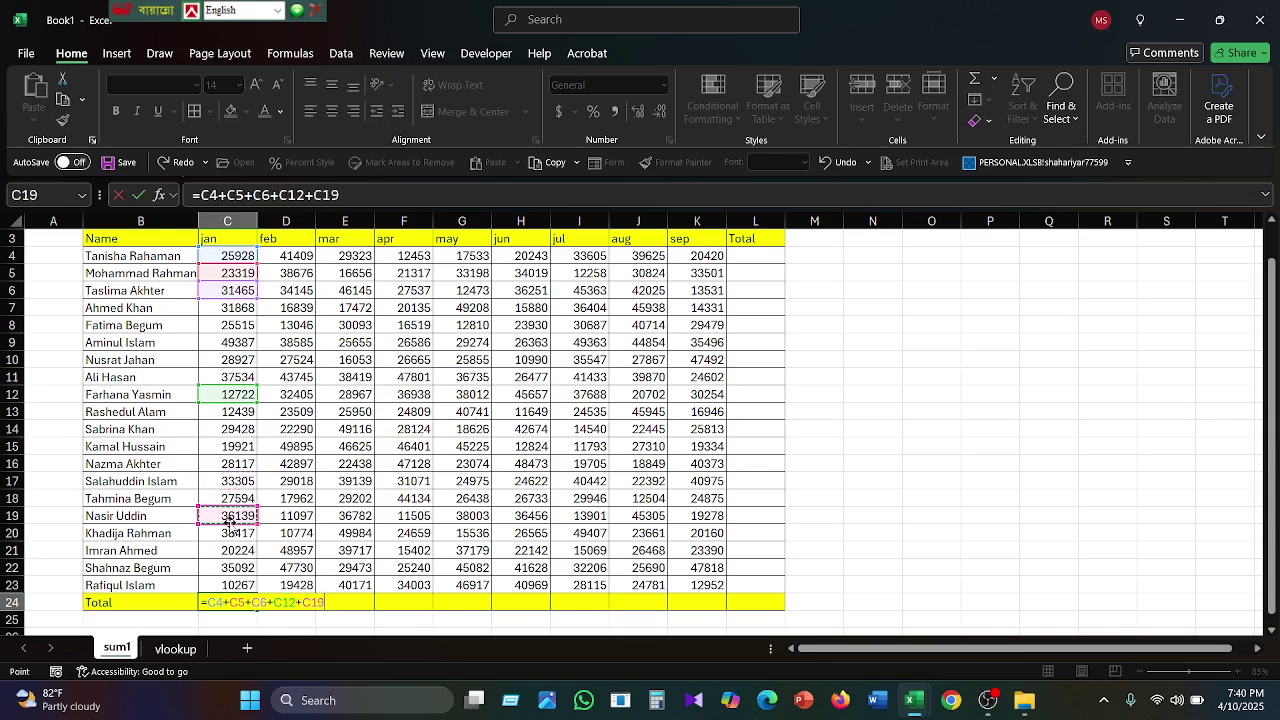
type("+")
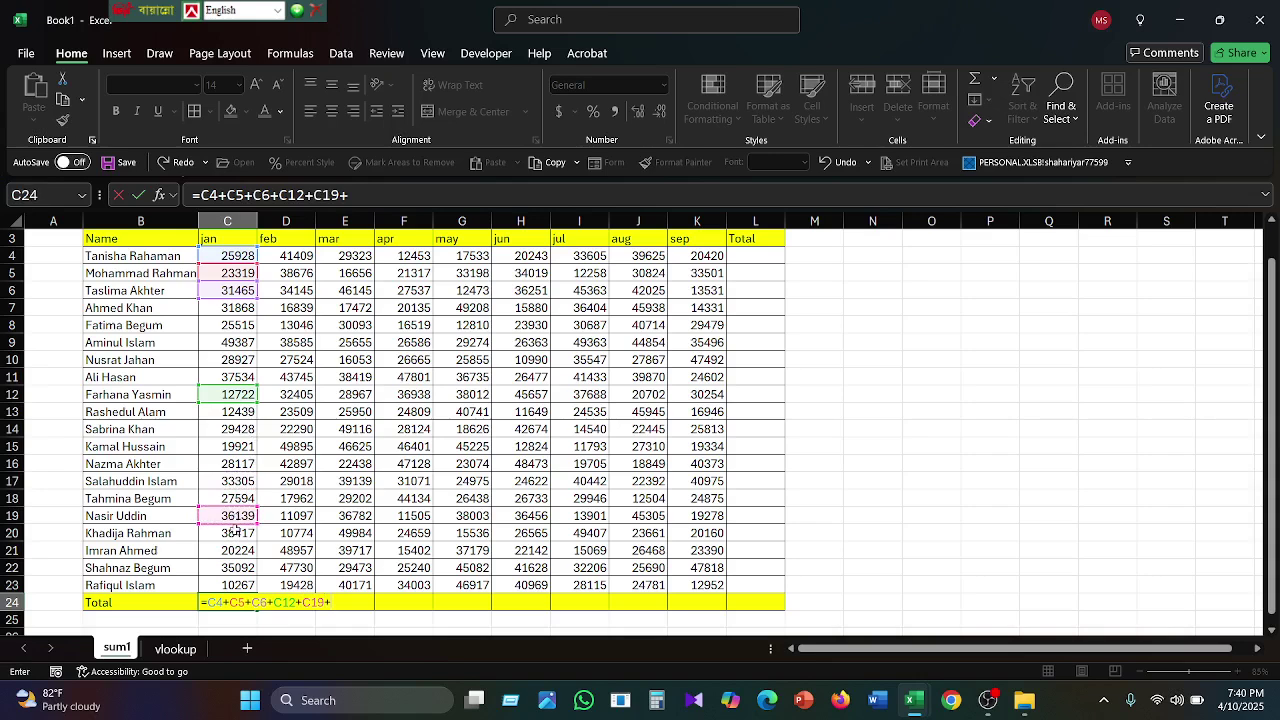
left_click(236, 533)
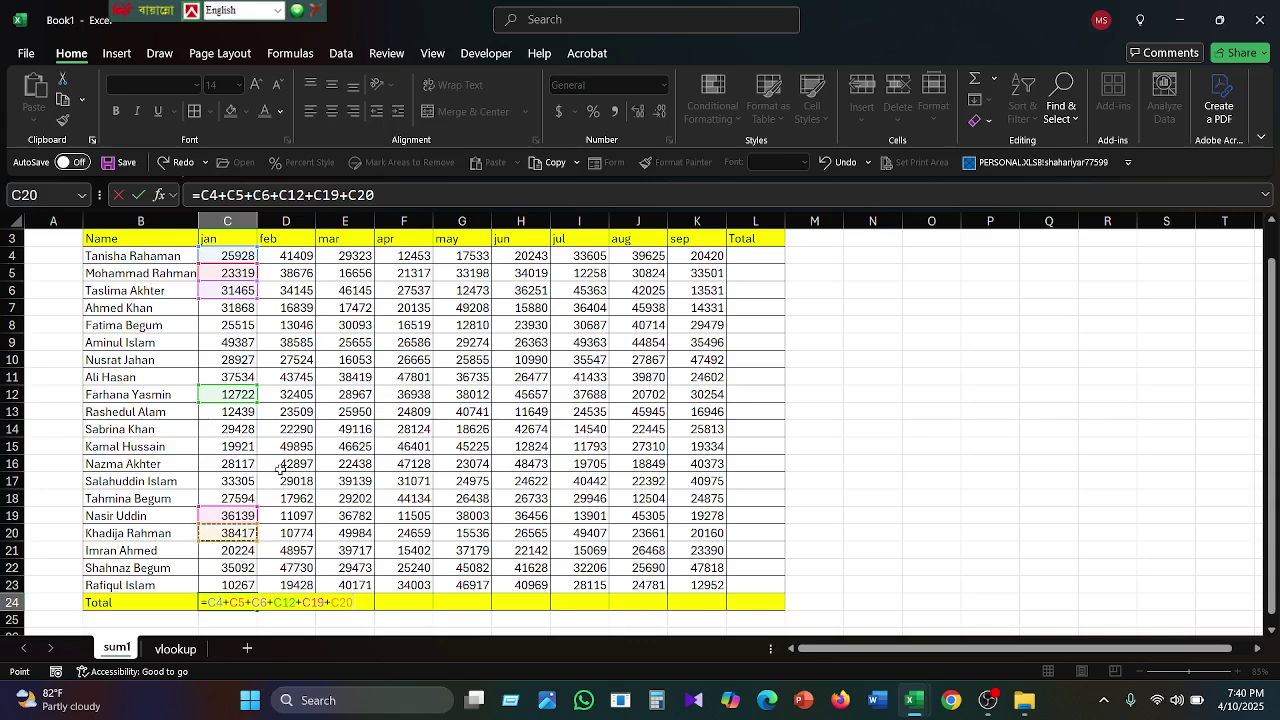
key("Return")
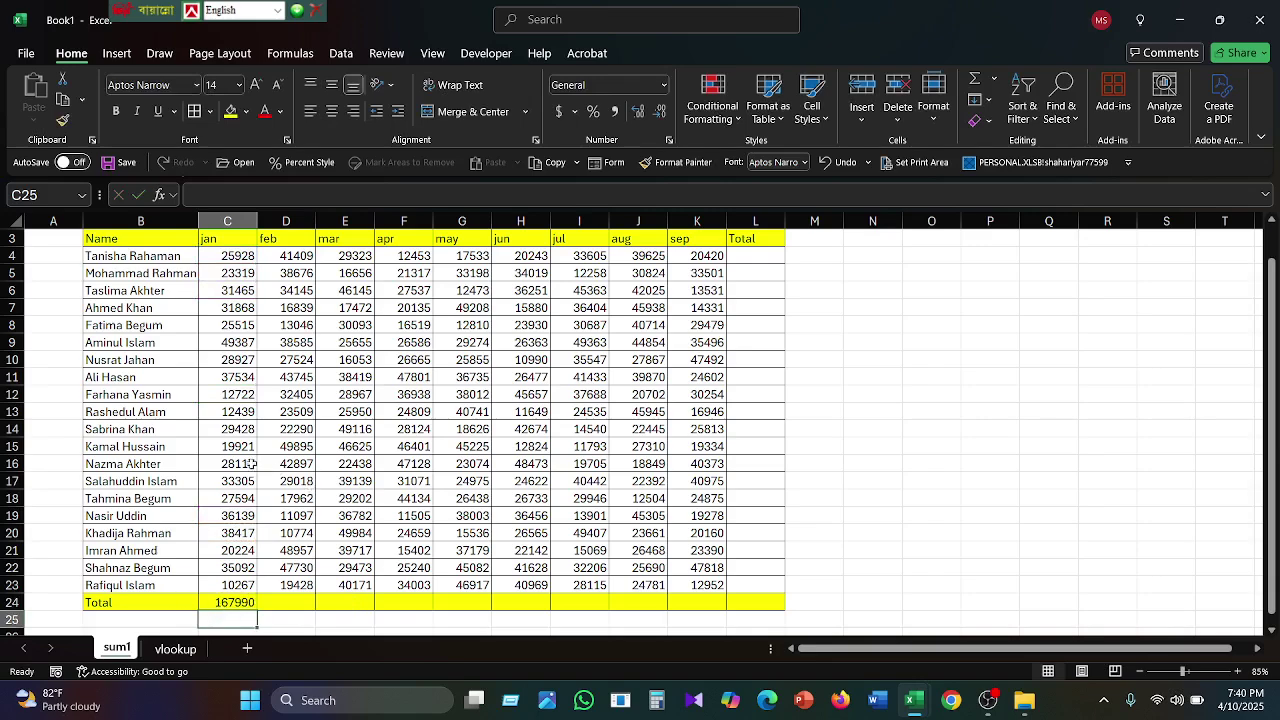
Delete the whole of row 4 to test the January total formula, and undo the deletion.
scroll(218, 422, "up", 1)
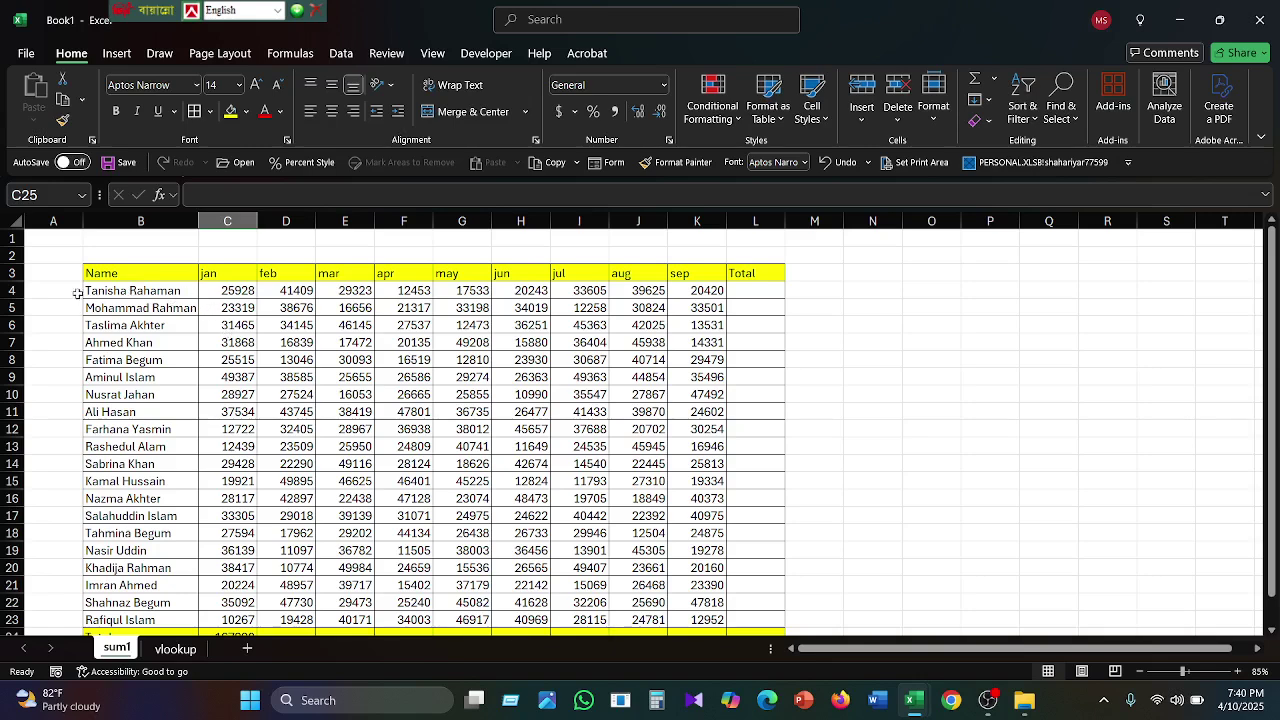
right_click(13, 290)
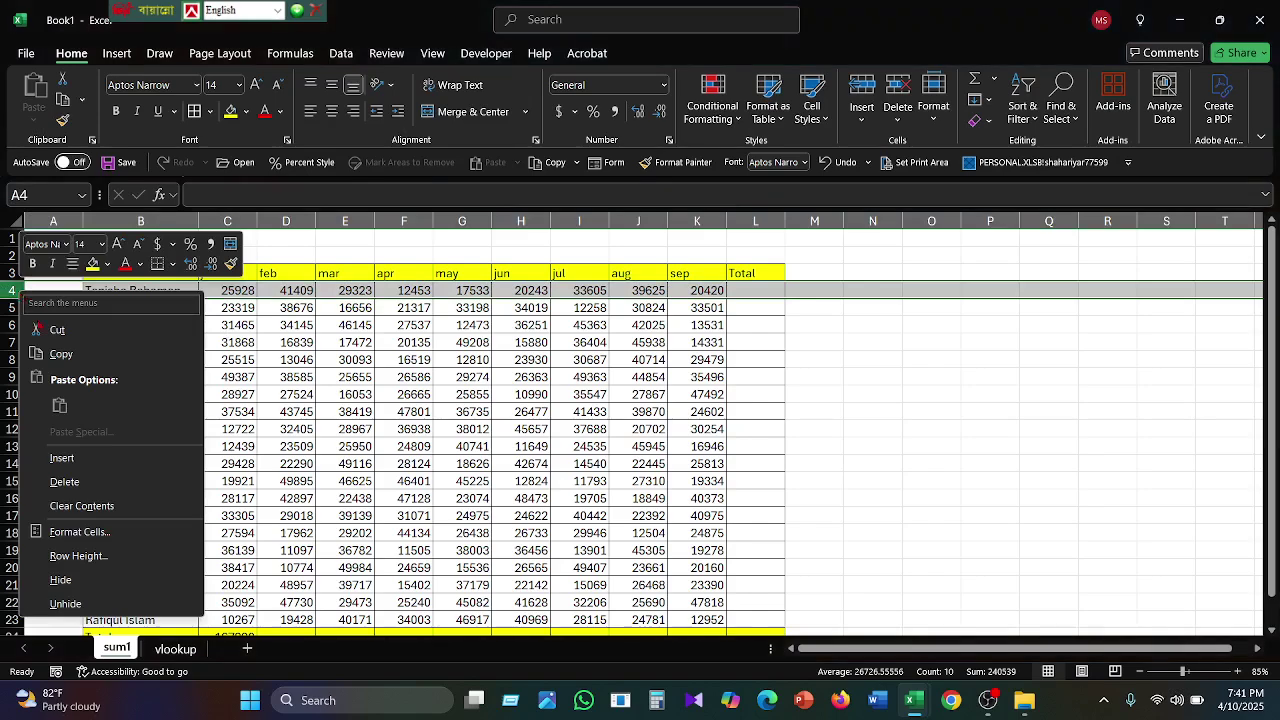
left_click(75, 485)
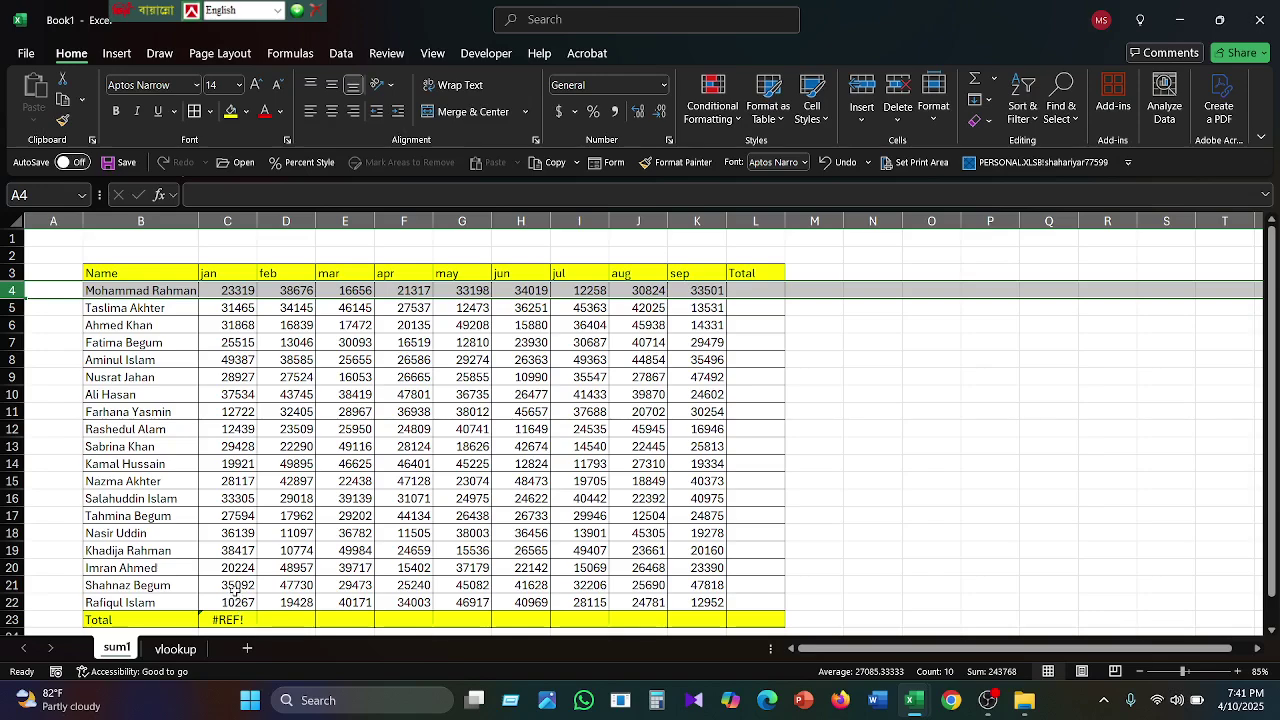
key("ctrl+z")
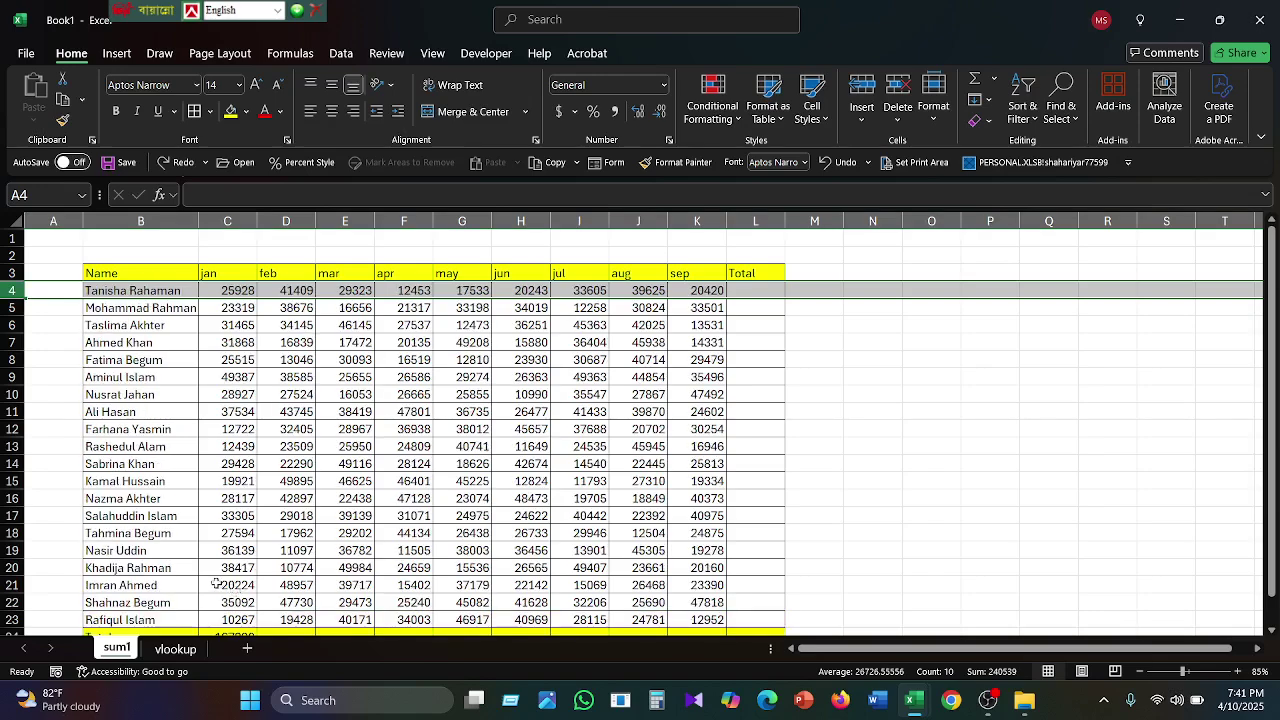
Clear the cell-by-cell addition formula from the January total cell C24.
scroll(252, 578, "down", 1)
left_click(240, 585)
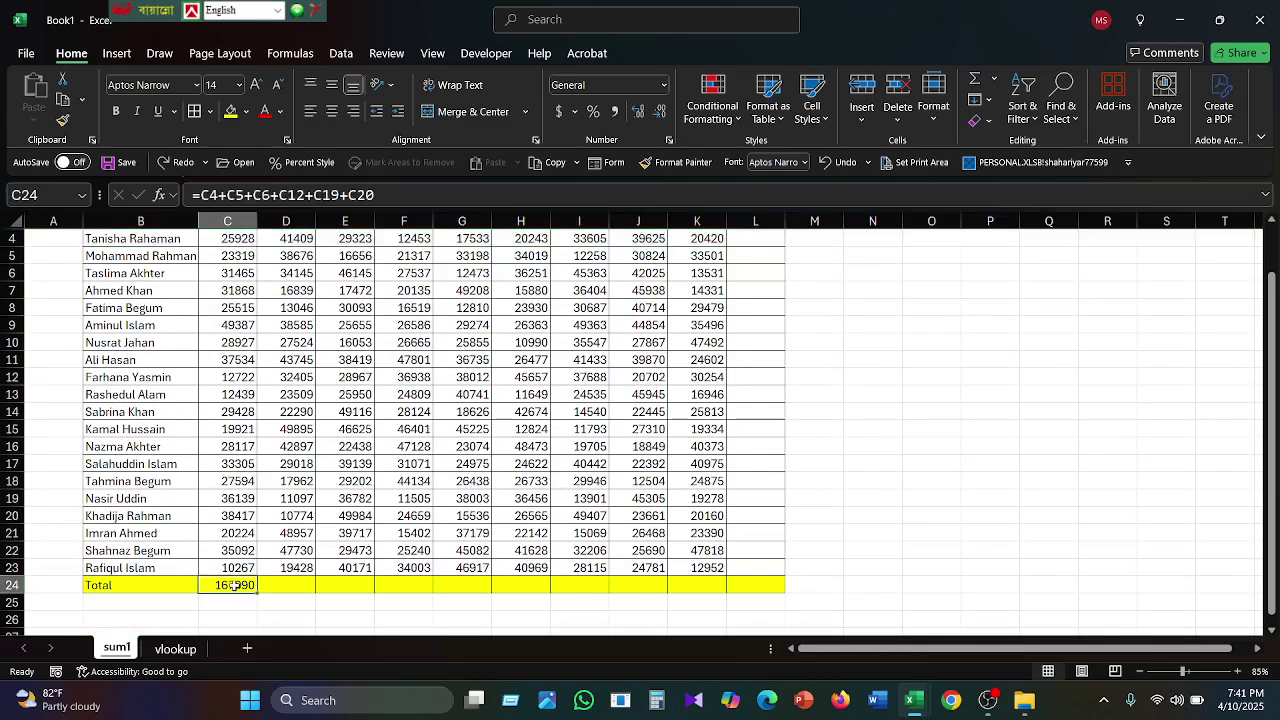
key("Delete")
left_click(936, 445)
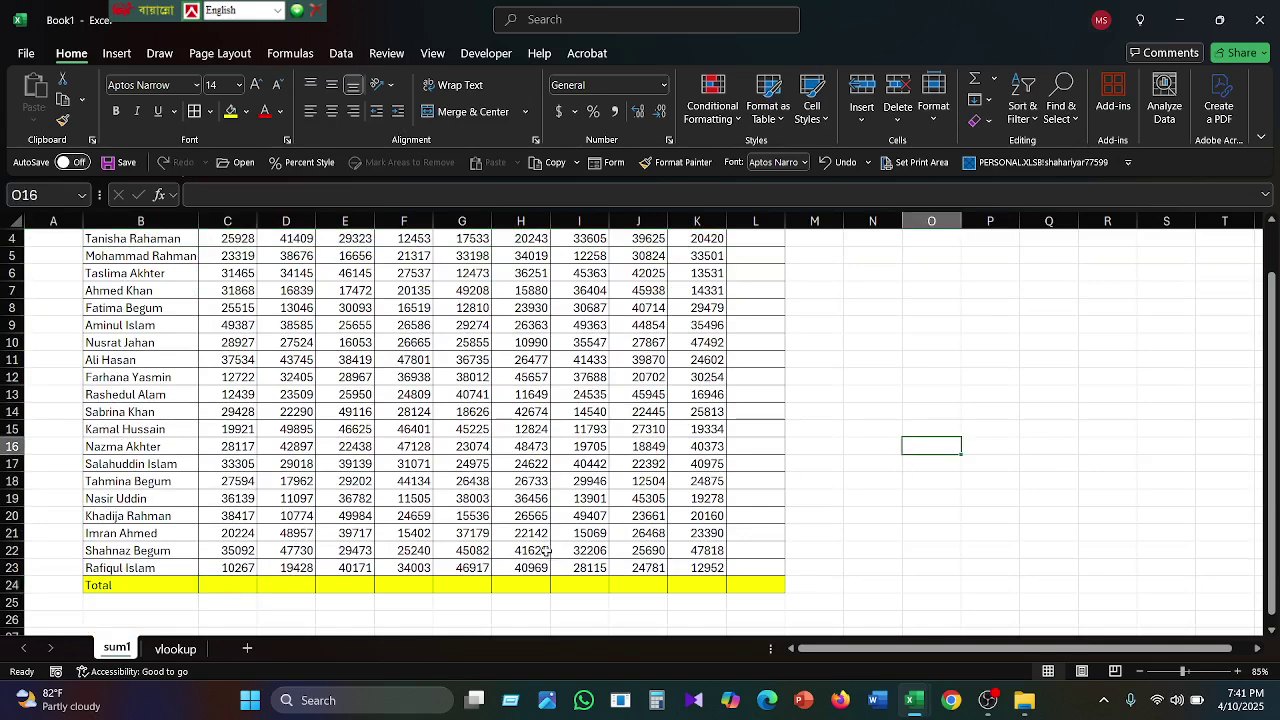
Total the January column in cell C24 with the SUM function over the range C4:C23.
left_click(219, 584)
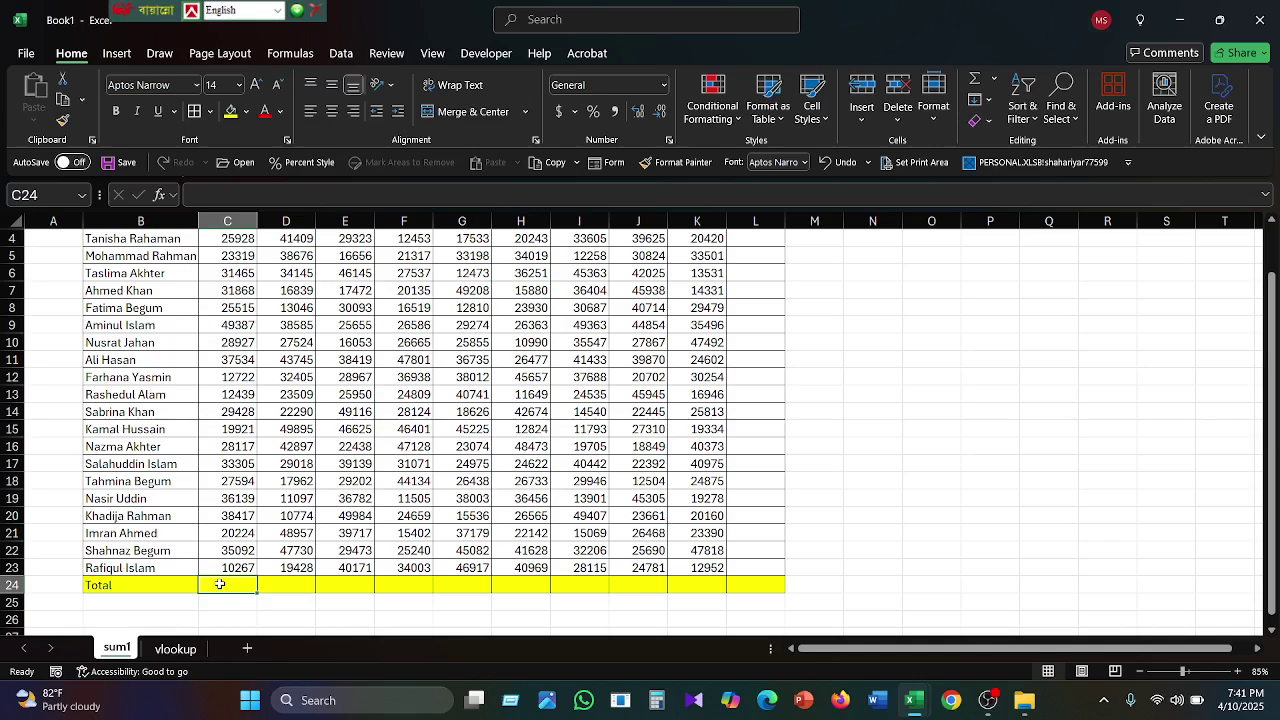
type("=")
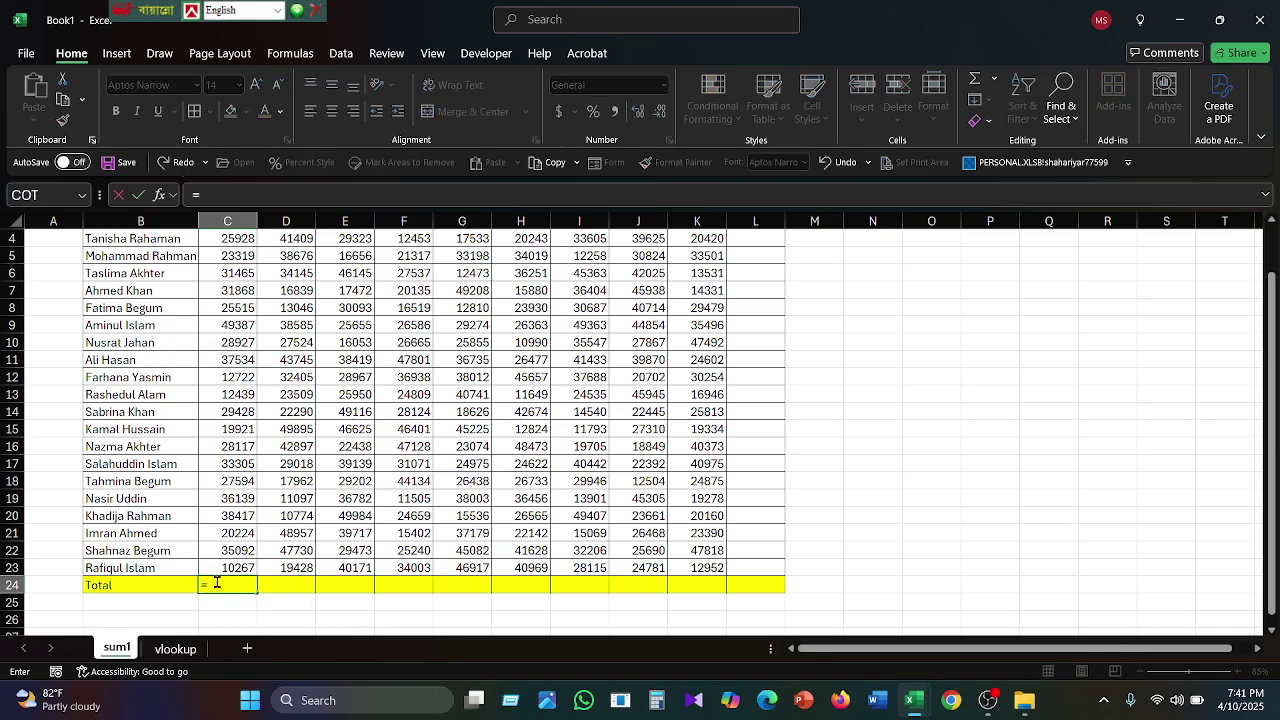
type("sum")
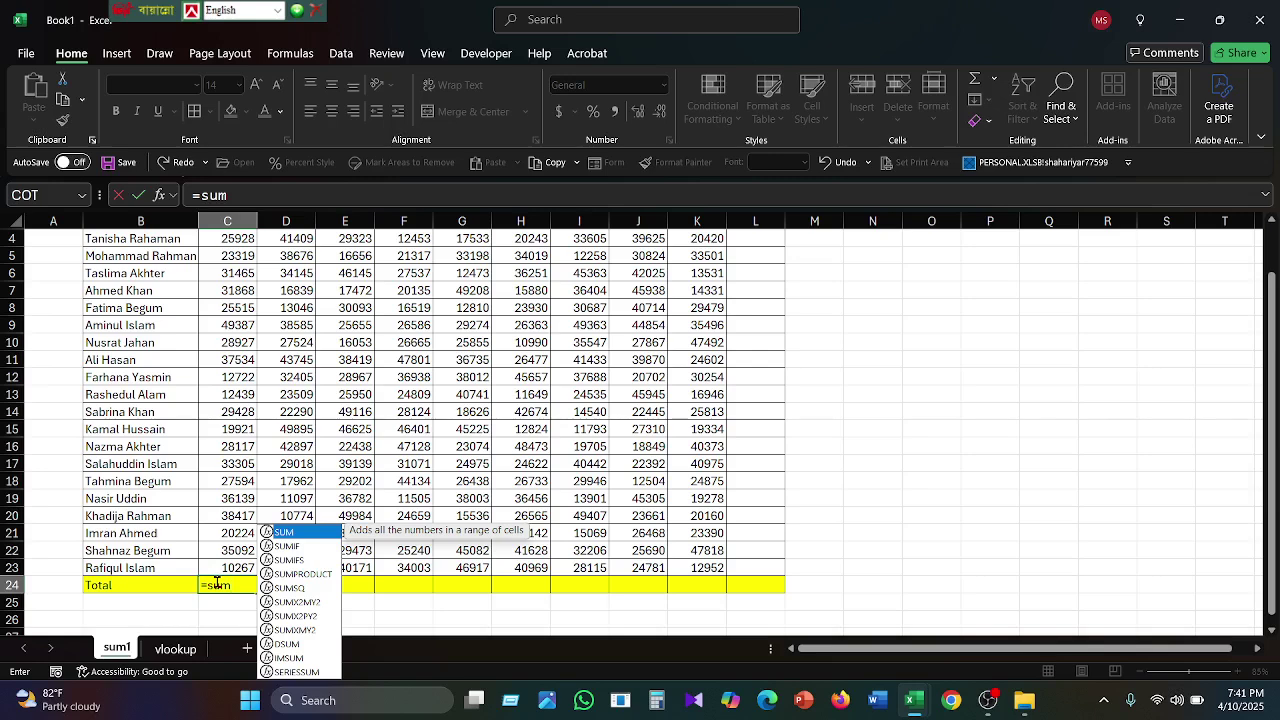
key("Tab")
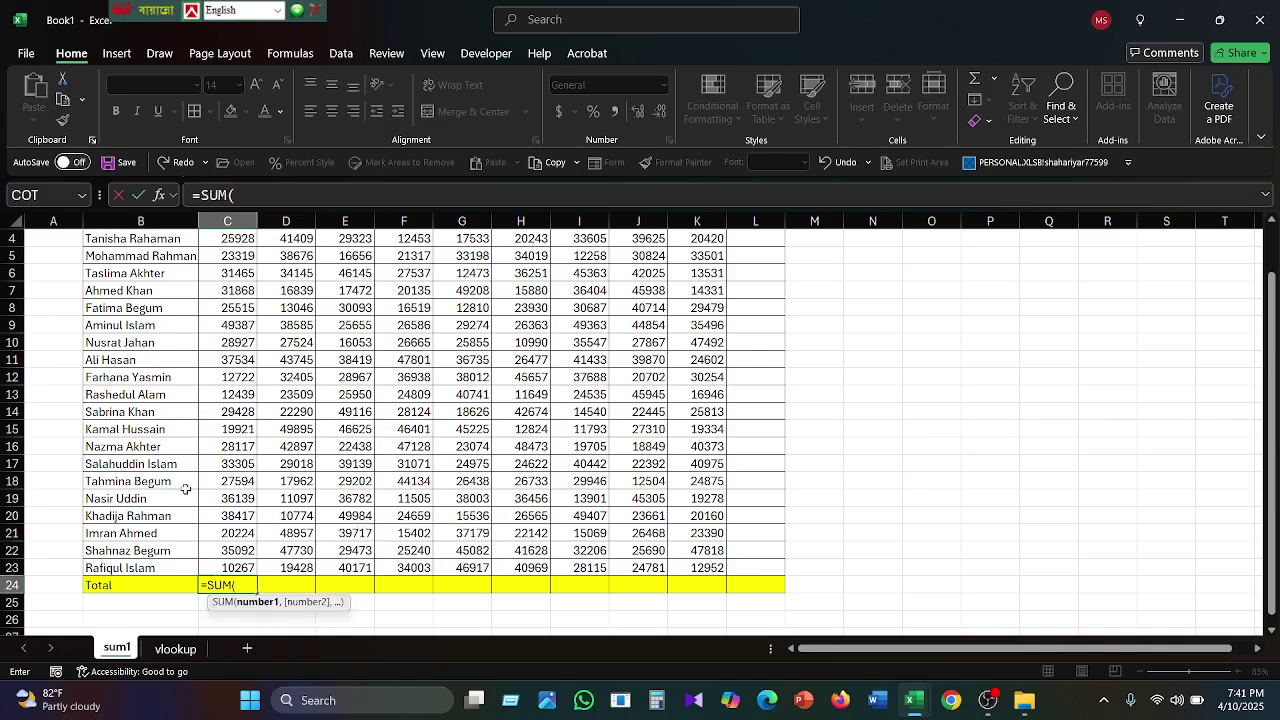
scroll(218, 455, "up", 1)
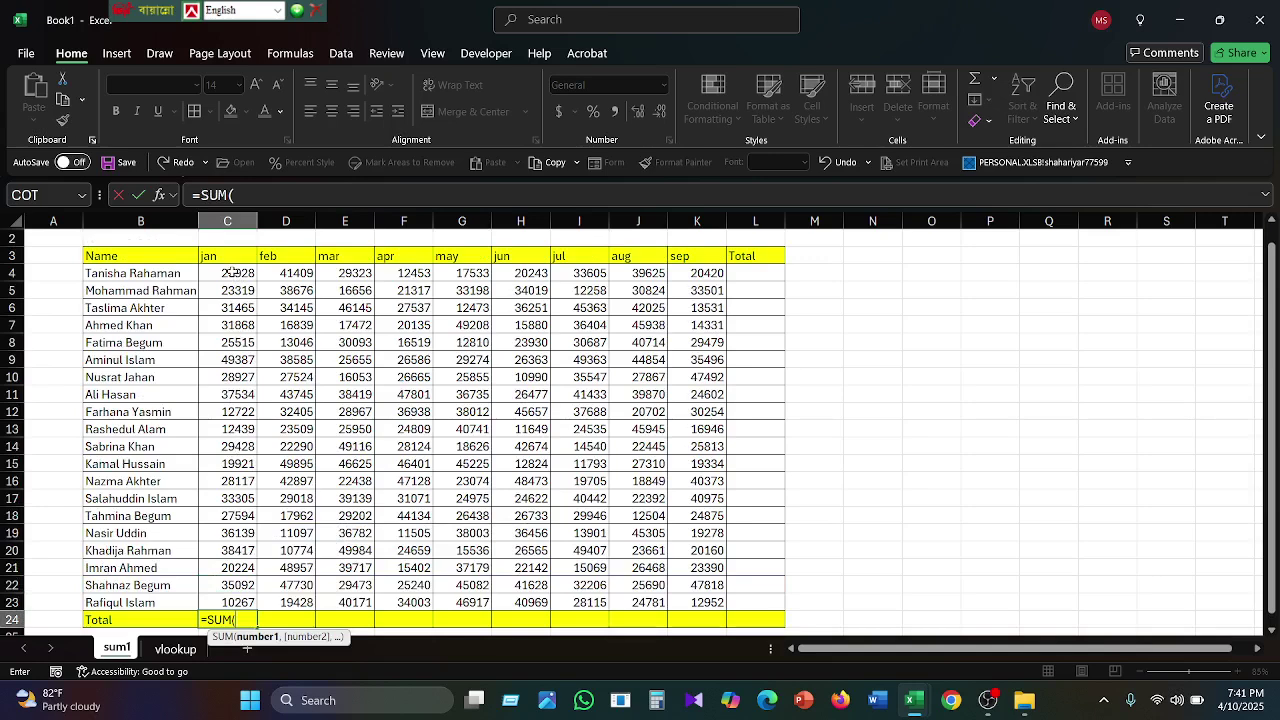
left_click_drag(231, 273, 231, 600)
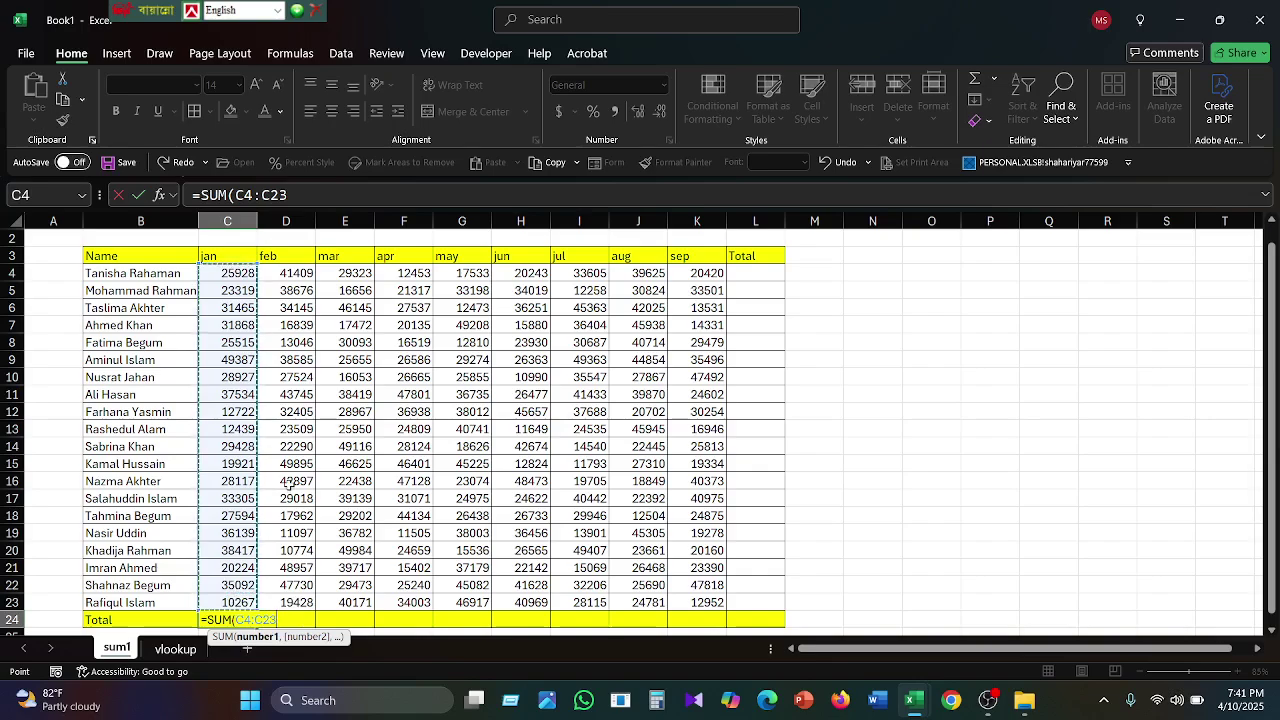
key("Return")
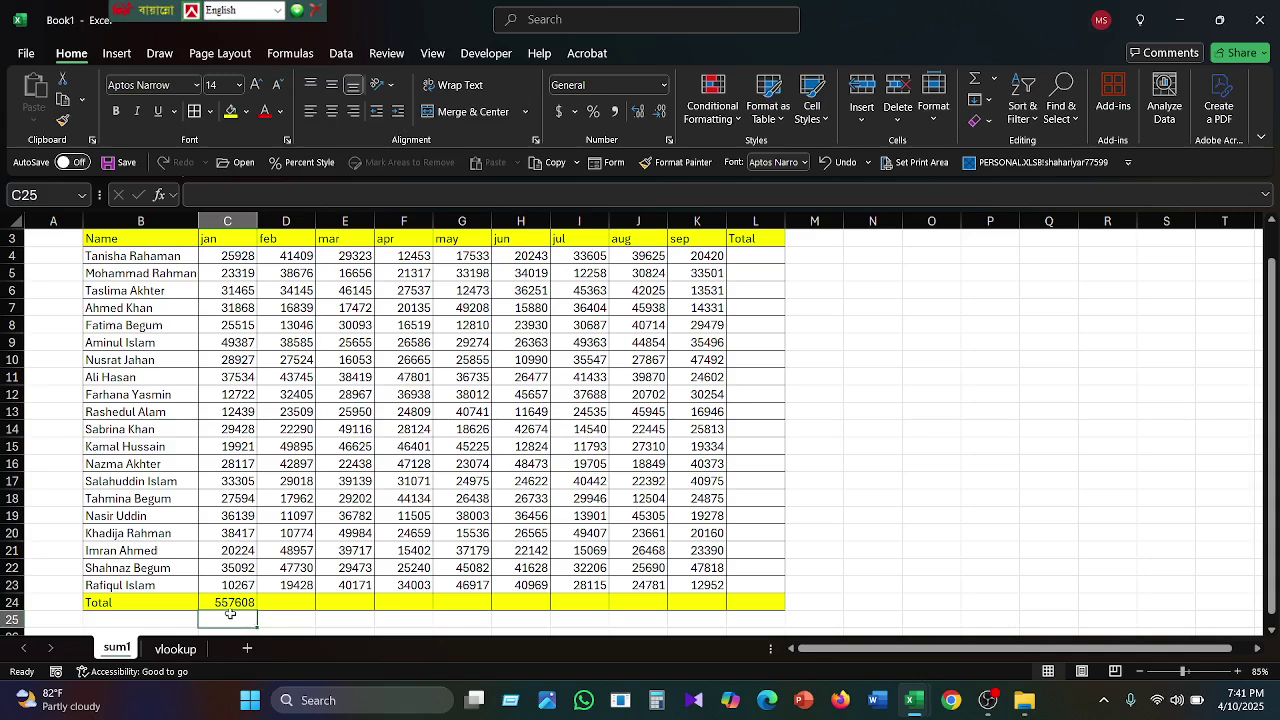
Clear the SUM formula from C24 and leave that empty January total cell selected.
left_click(244, 603)
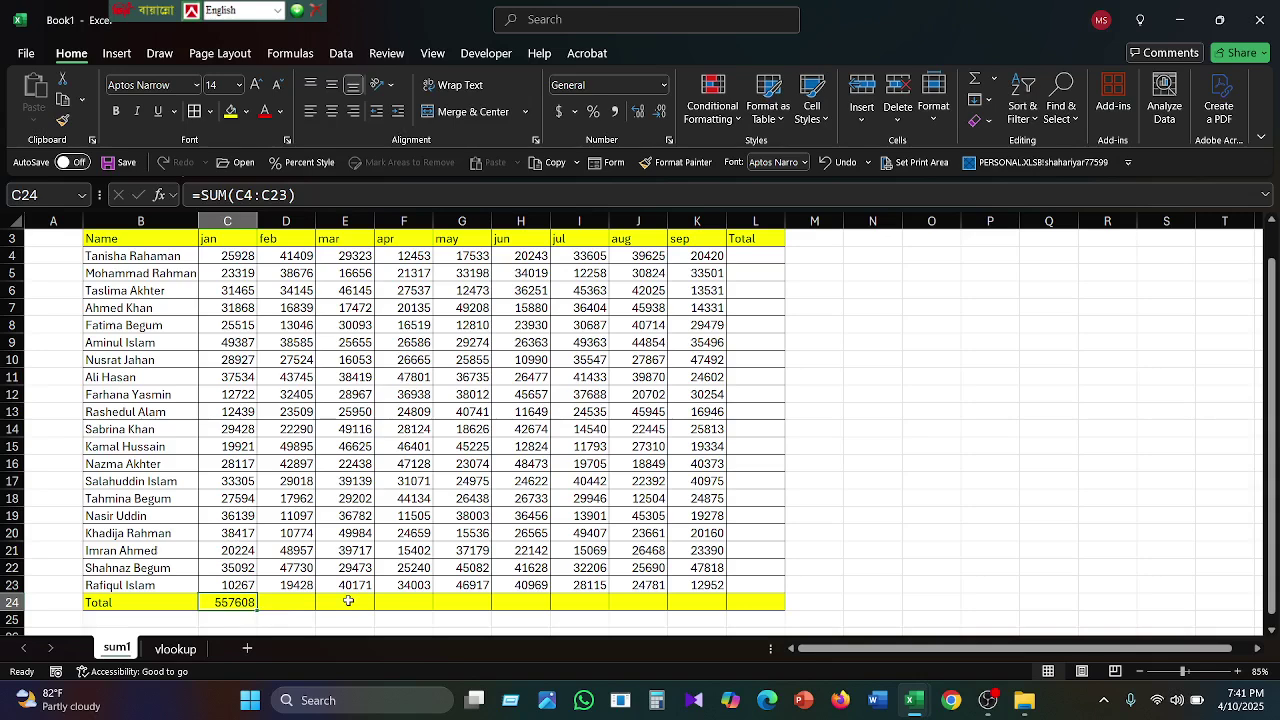
key("Delete")
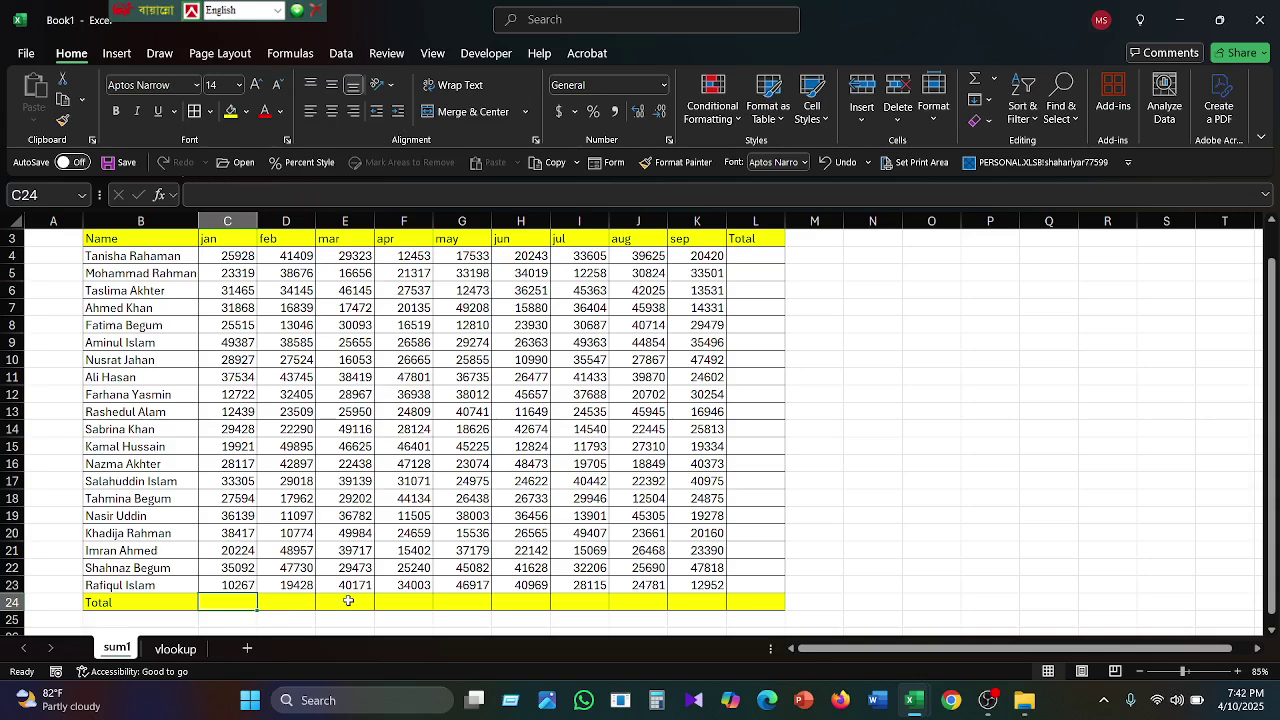
left_click(292, 606)
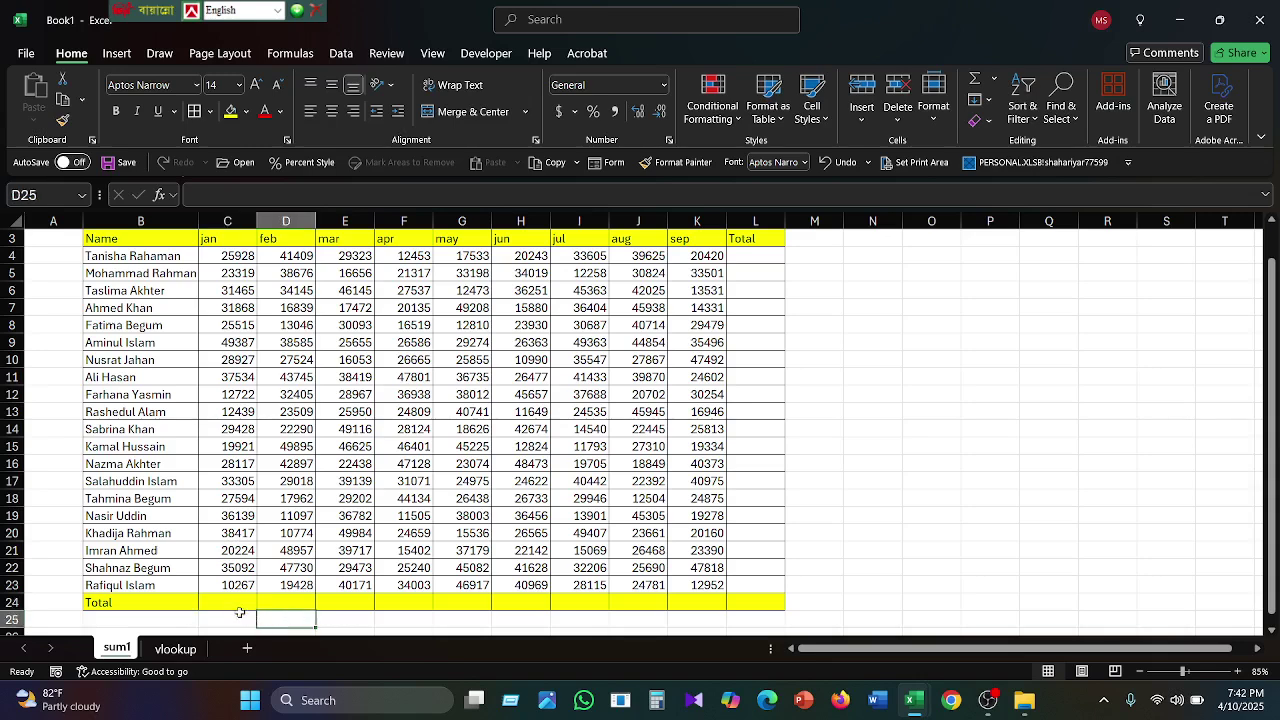
left_click(232, 605)
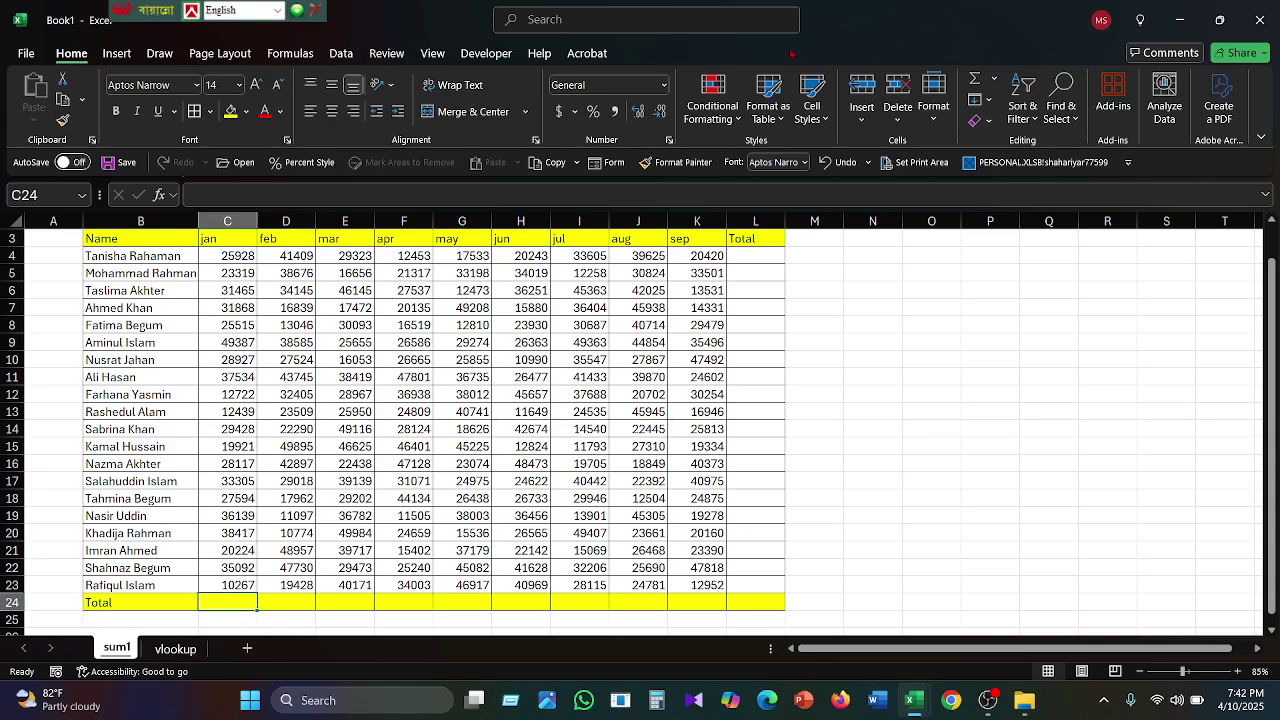
left_click(993, 84)
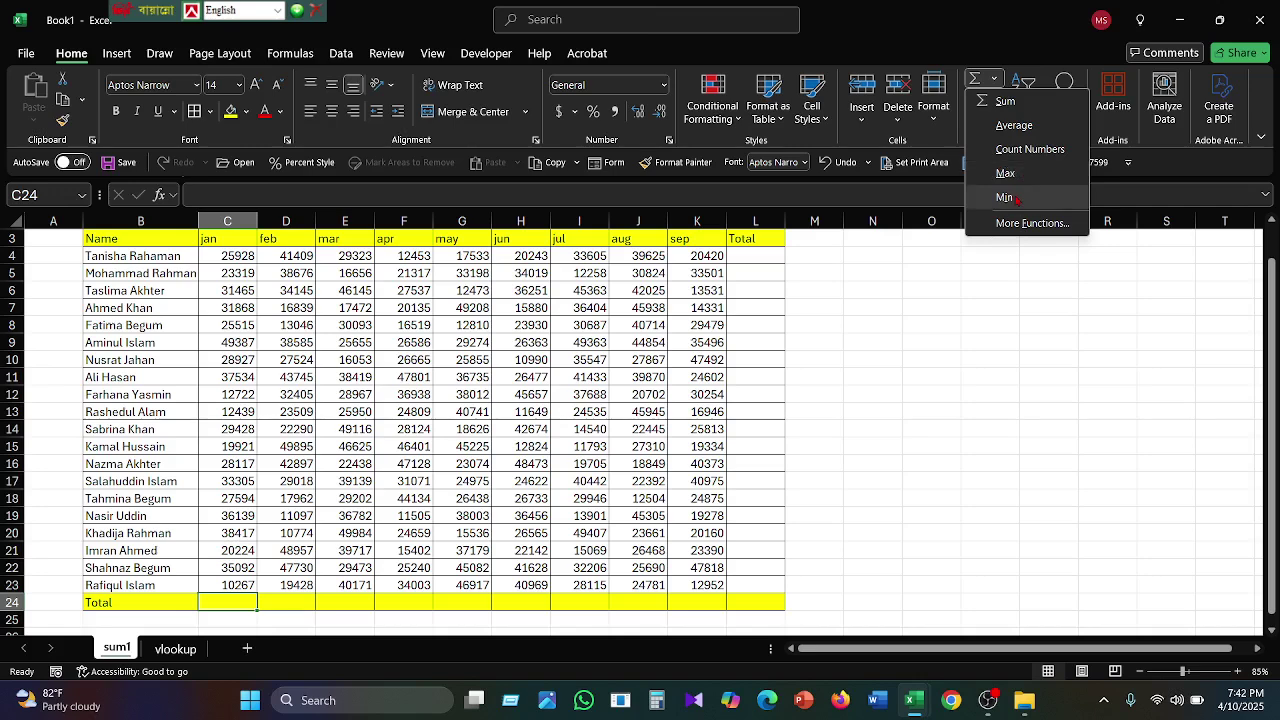
left_click(1028, 224)
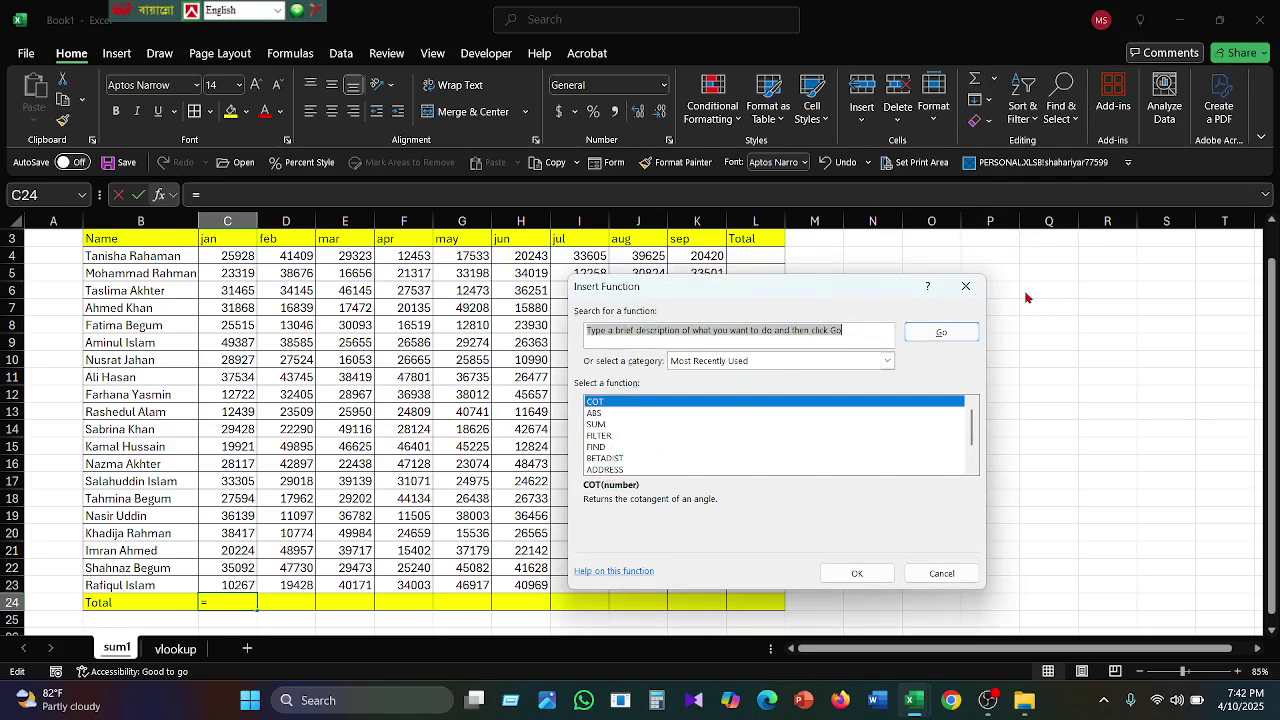
left_click(966, 286)
Insert an AutoSum total in C24 for the January column, accepting the suggested range C4:C23.
left_click(993, 78)
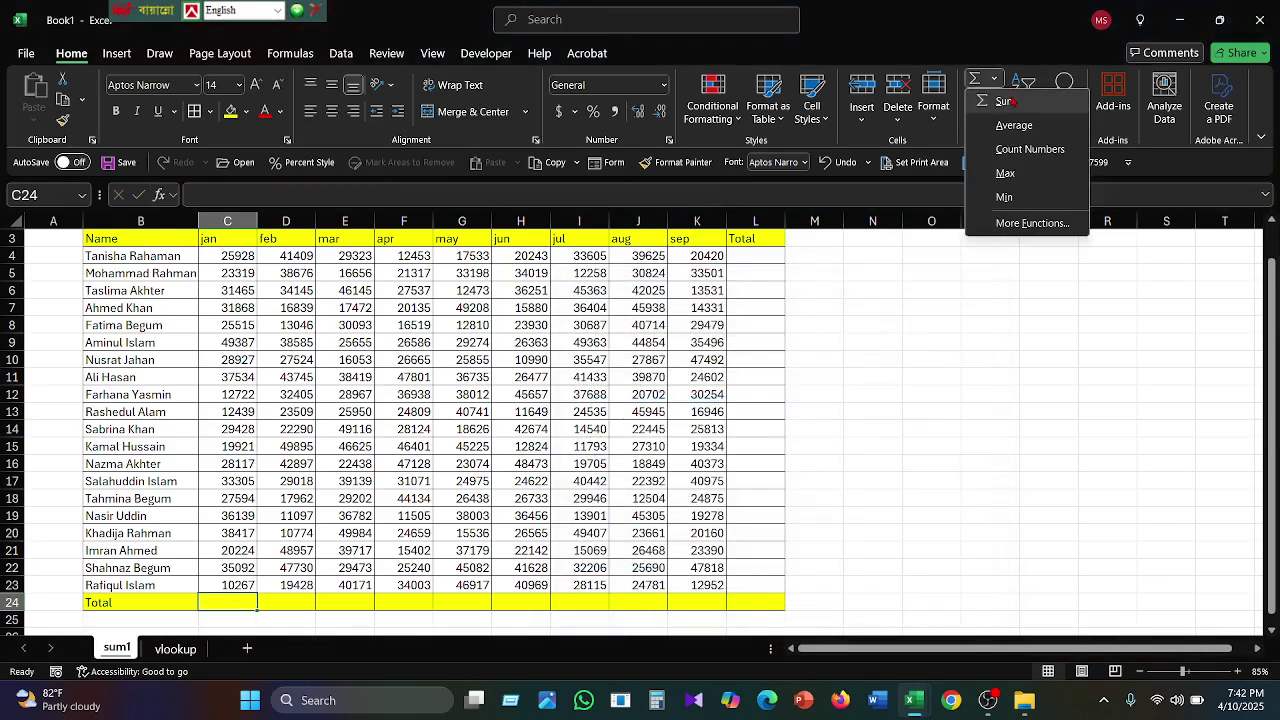
left_click(1005, 101)
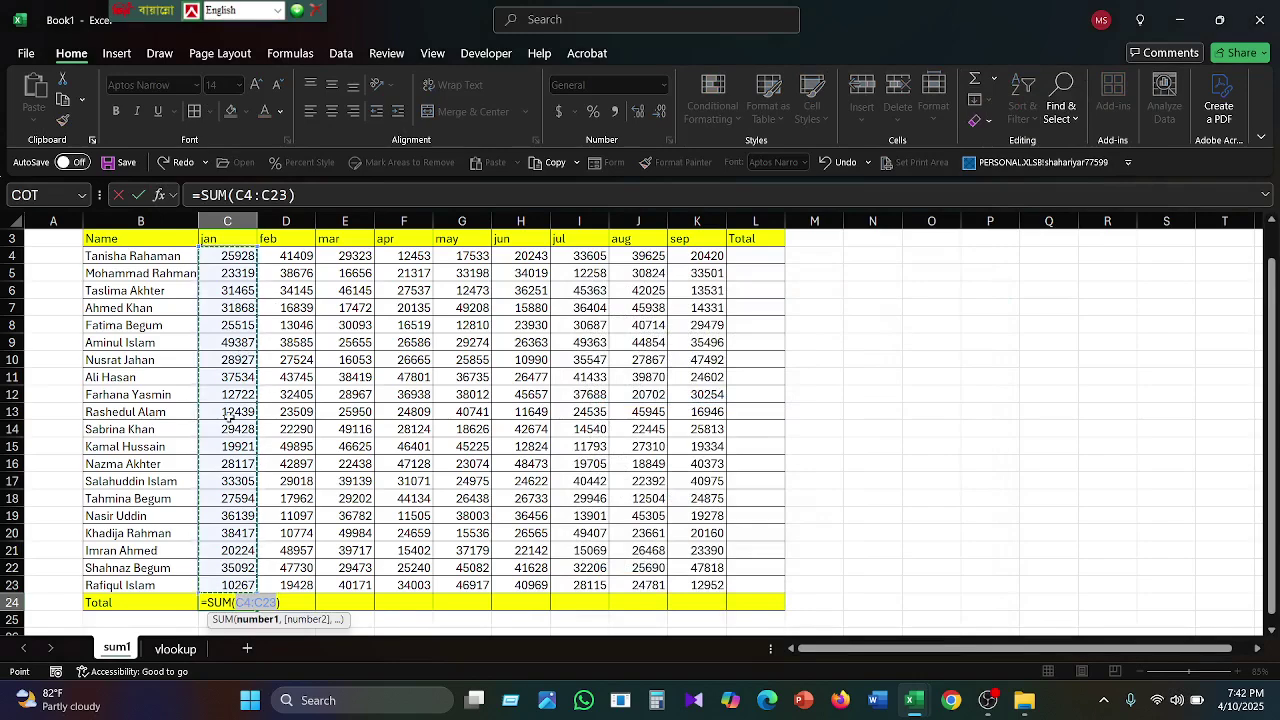
scroll(250, 415, "down", 1)
scroll(244, 428, "up", 1)
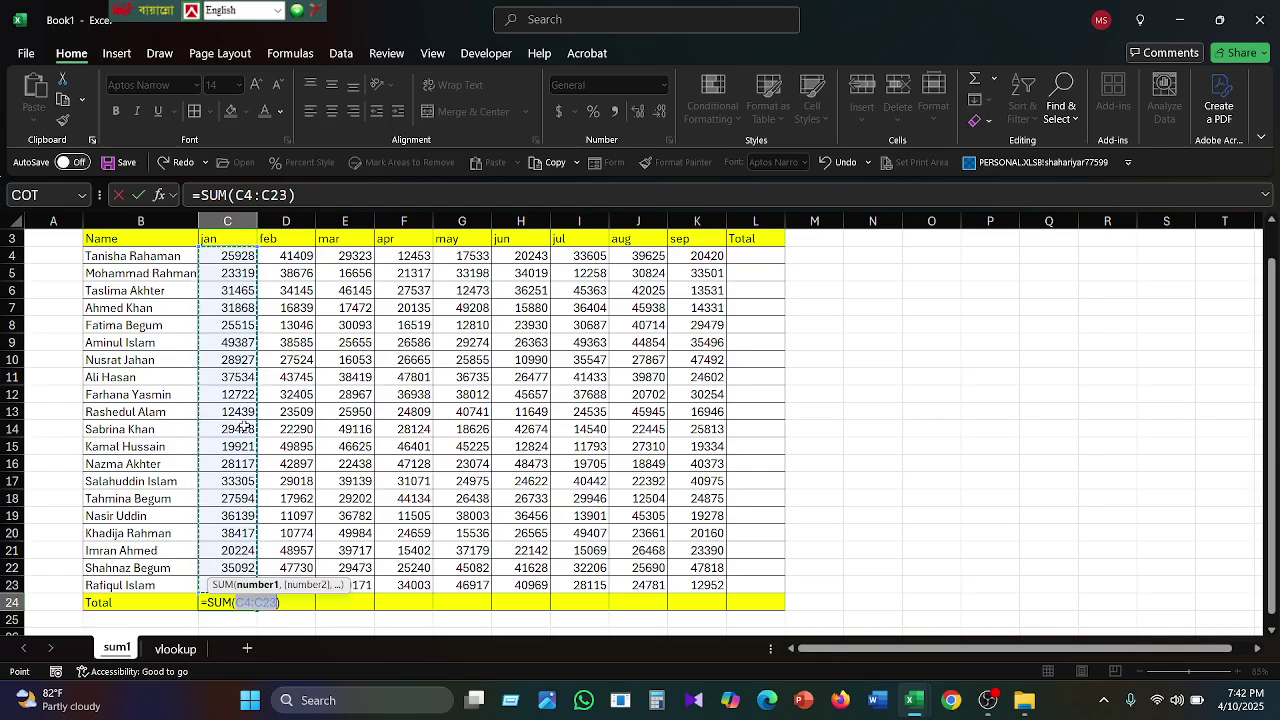
key("Return")
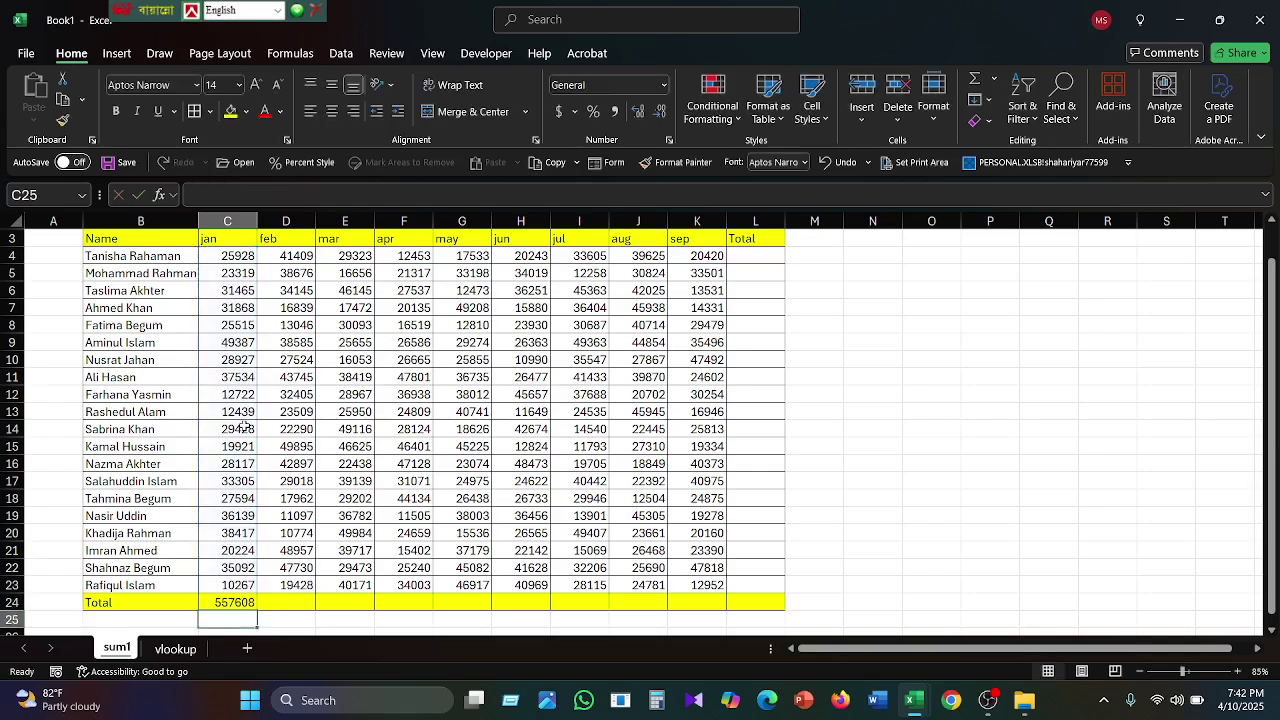
Clear the AutoSum result from cell C24 so the Total row is empty again.
left_click(232, 604)
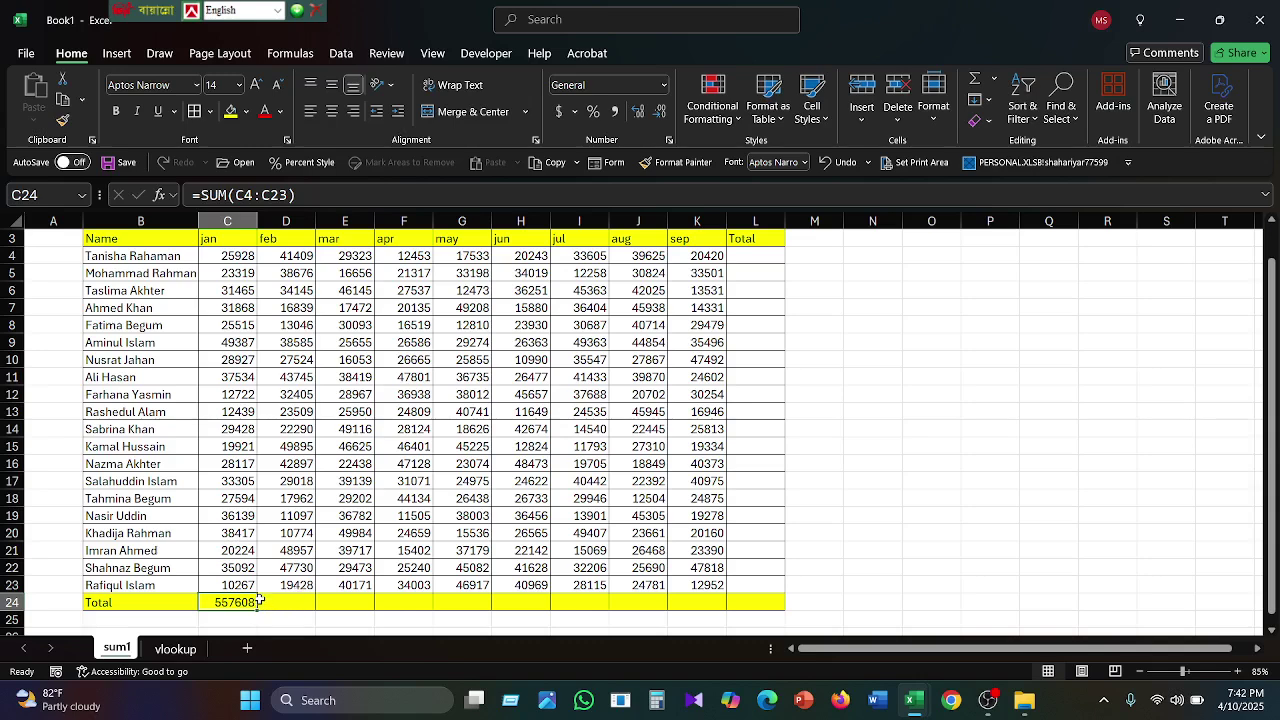
key("Delete")
left_click(838, 393)
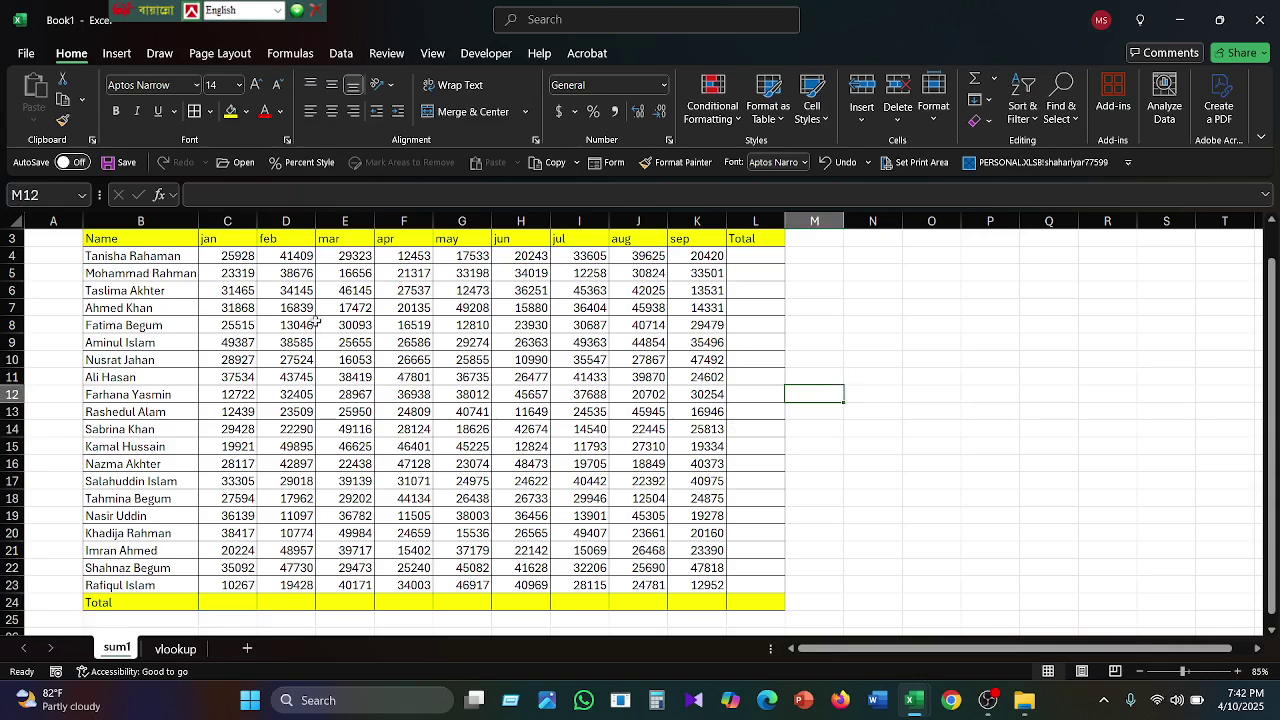
Examine the table B3:L24, its empty Total column and Total row, and the numeric block C4:L24 including both totals areas.
left_click(103, 243)
left_click_drag(103, 243, 740, 604)
left_click(838, 481)
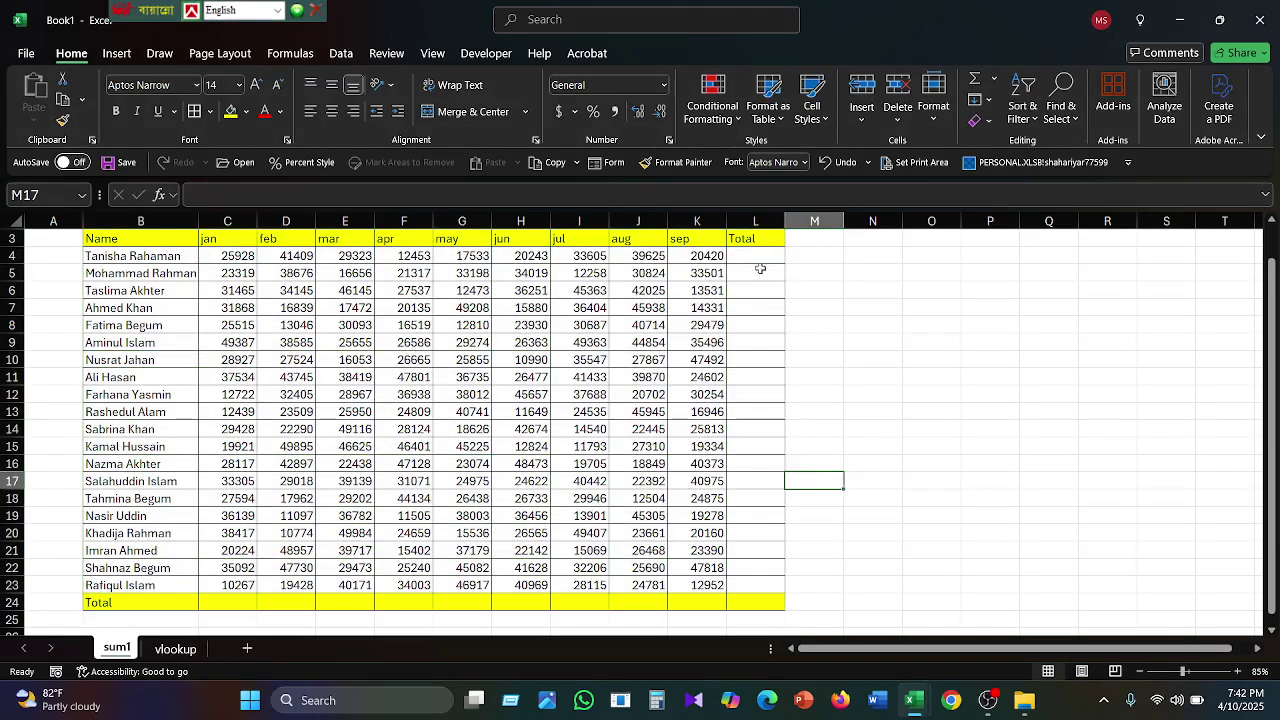
left_click_drag(758, 256, 762, 517)
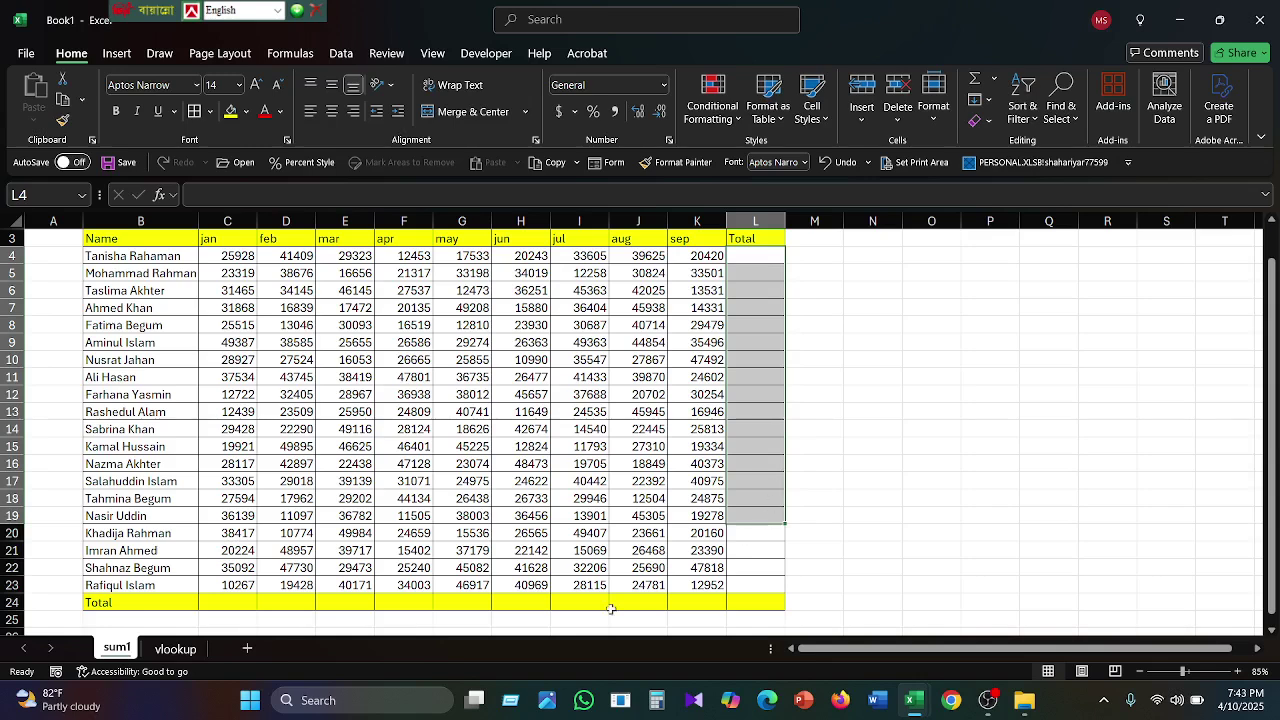
left_click_drag(228, 603, 704, 603)
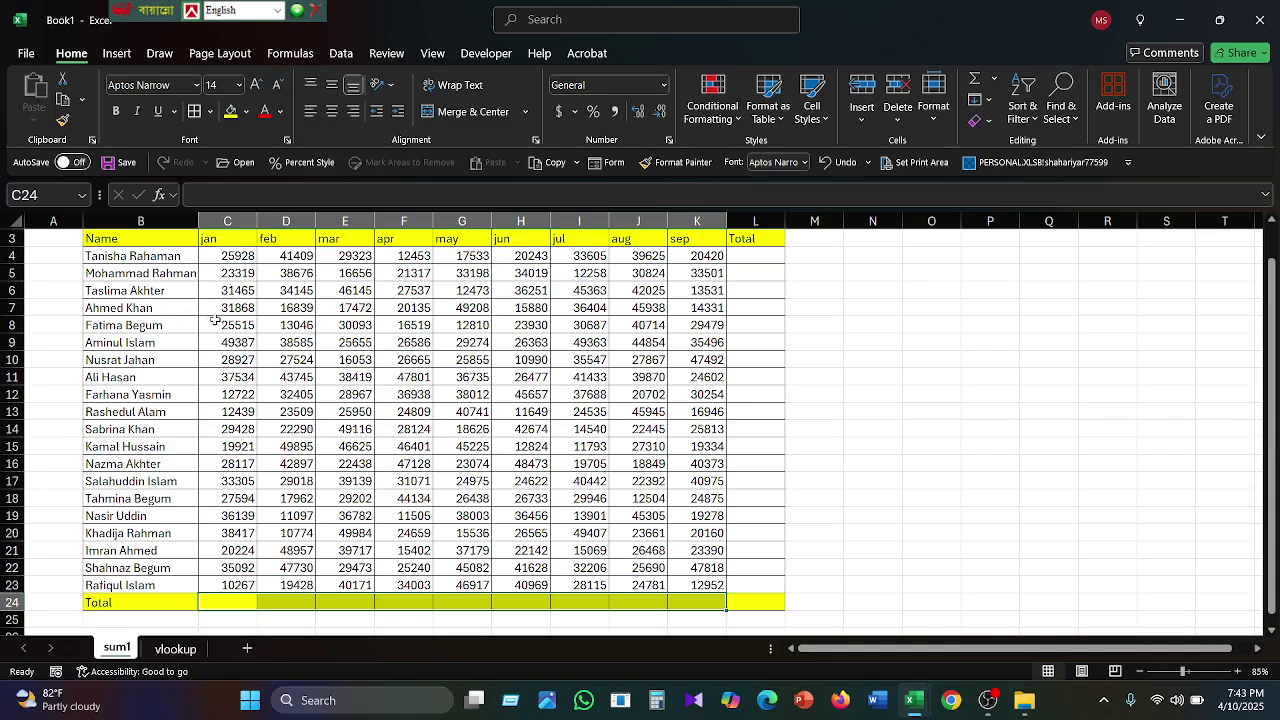
left_click(224, 603)
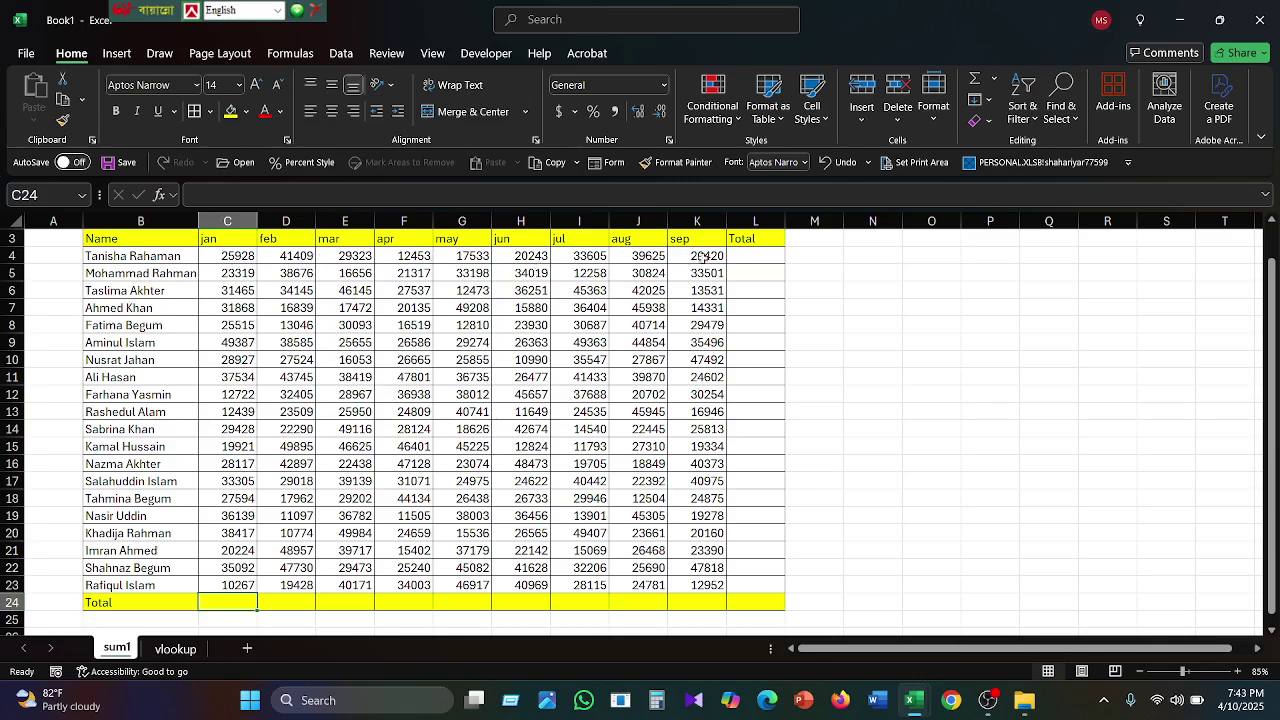
left_click(745, 257)
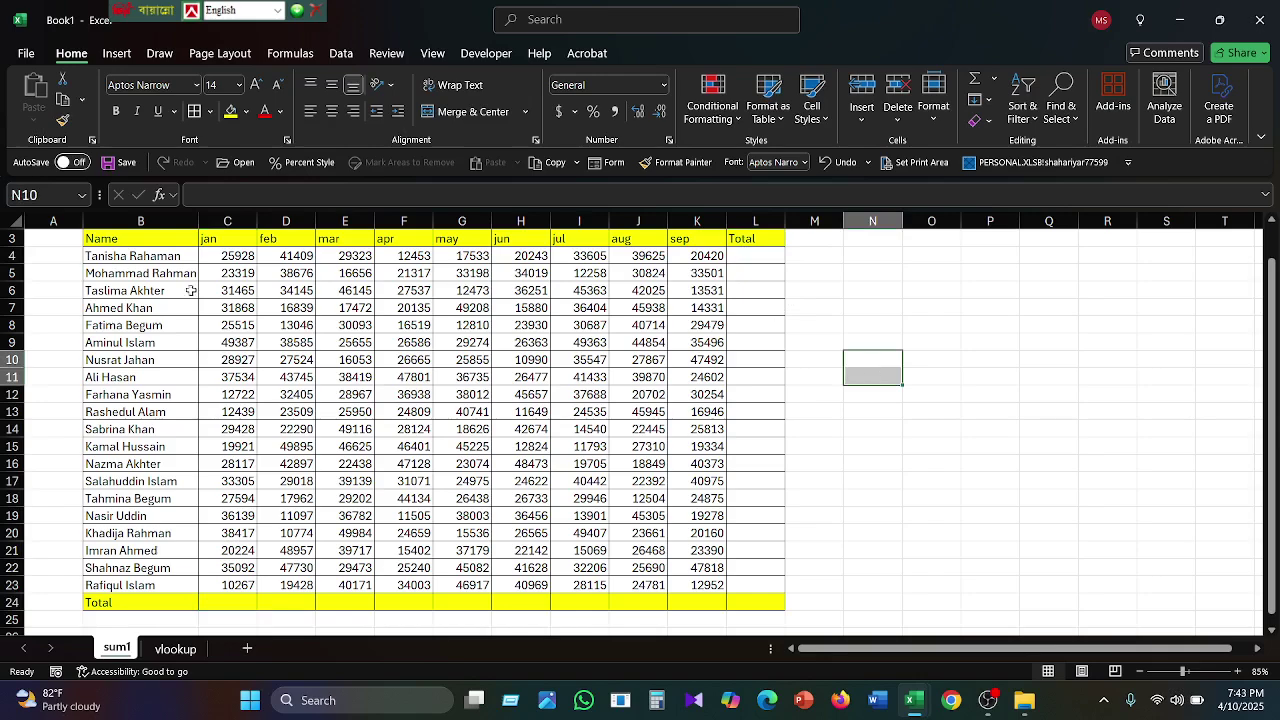
left_click_drag(100, 240, 755, 606)
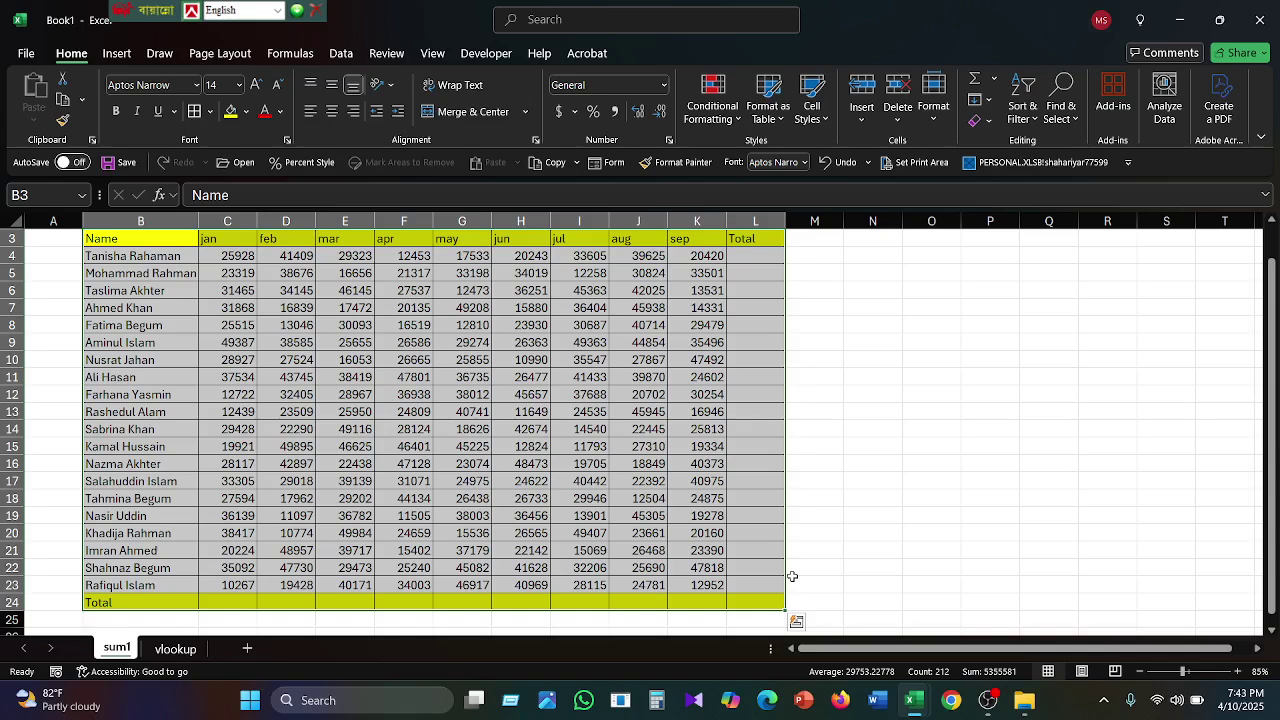
left_click_drag(147, 246, 420, 410)
left_click_drag(226, 260, 741, 599)
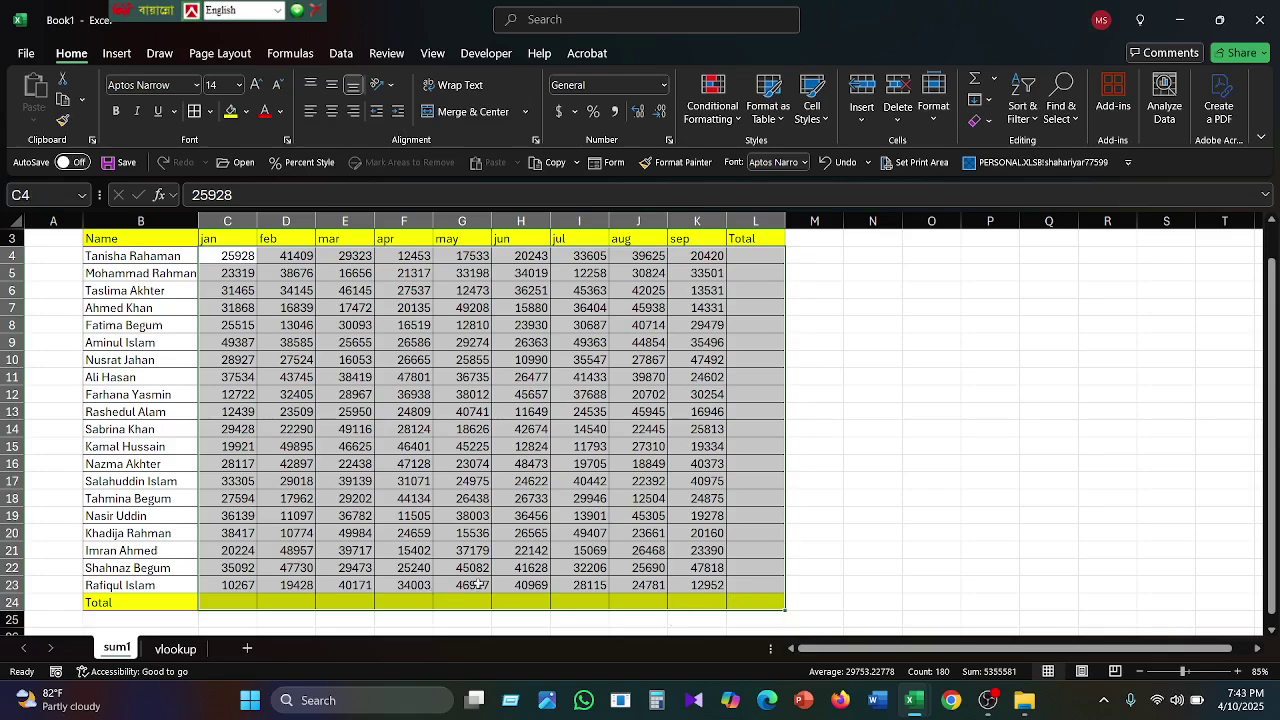
double_click(563, 517)
key("Return")
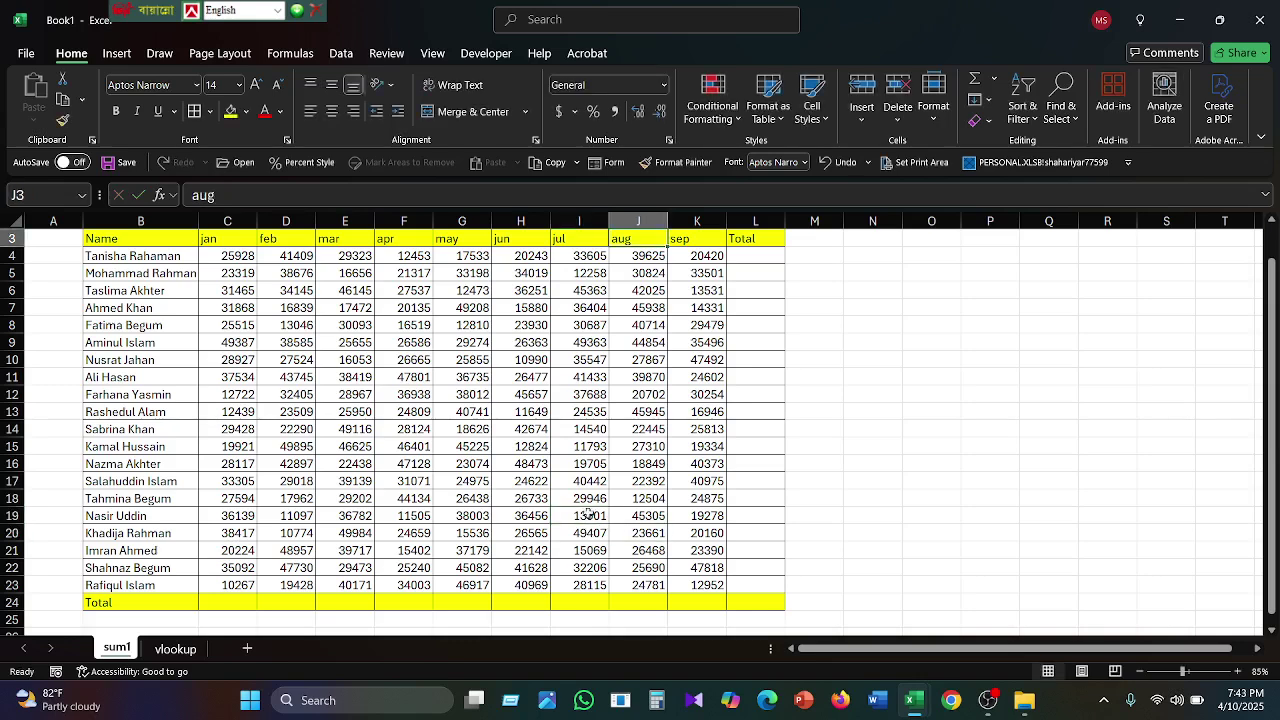
left_click(590, 499)
left_click_drag(604, 506, 573, 492)
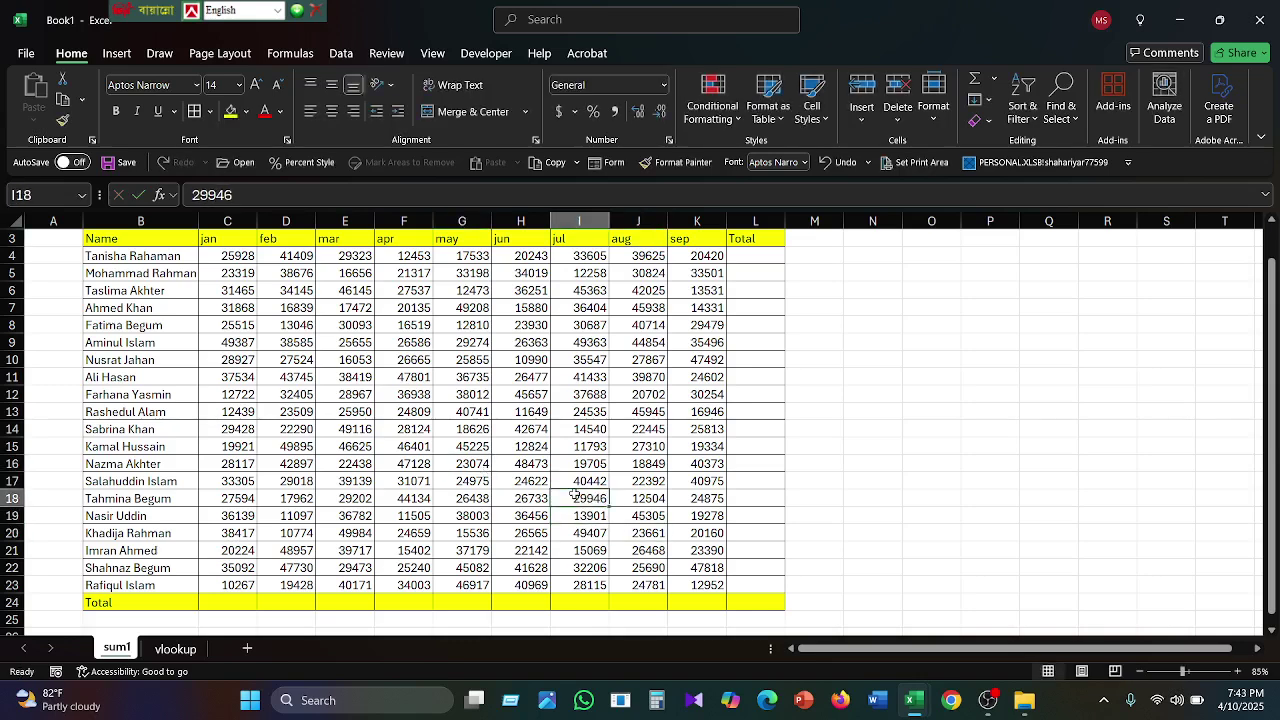
left_click(466, 432)
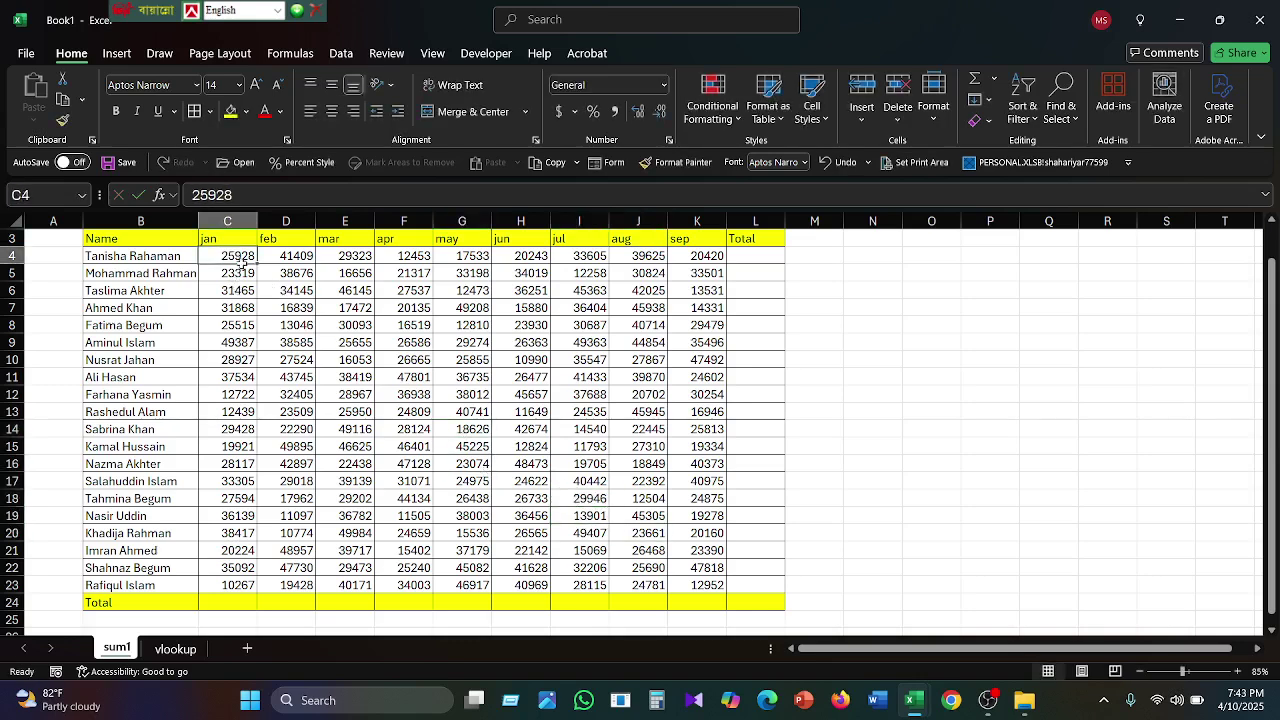
Select C4:L24 and AutoSum the whole block to fill the Total column and the Total row together.
left_click_drag(232, 257, 738, 603)
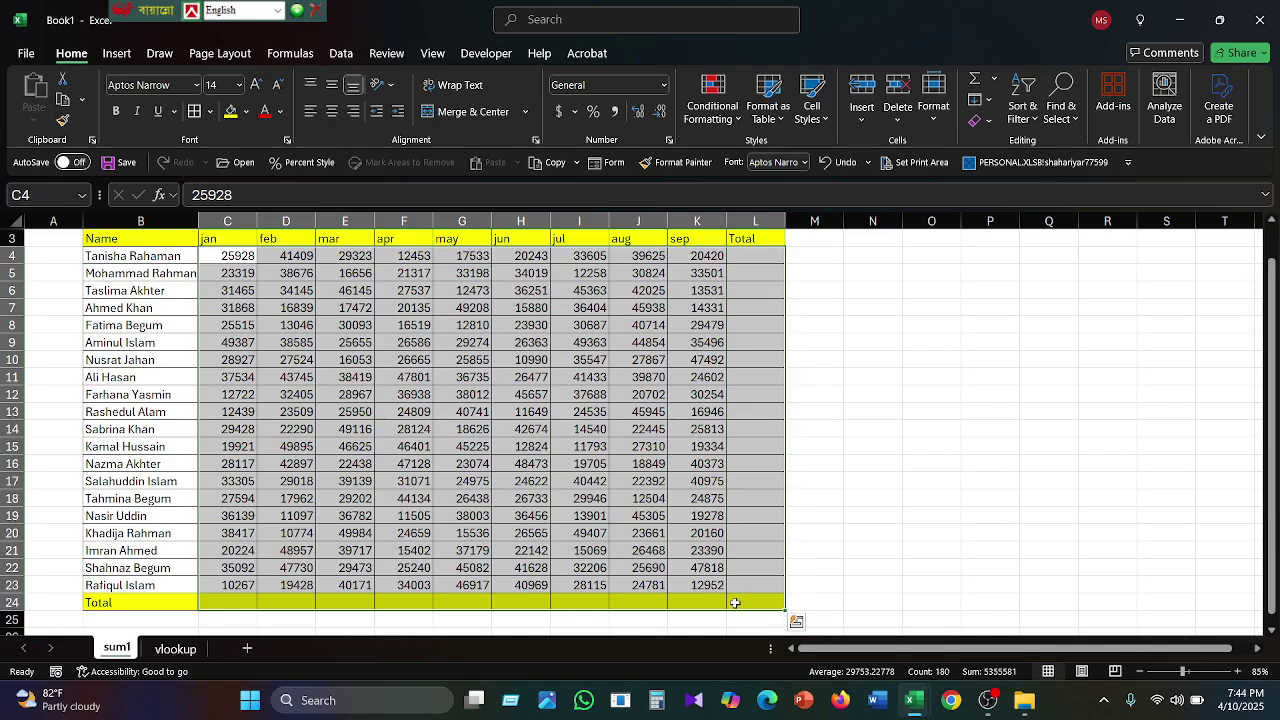
key("alt+equal")
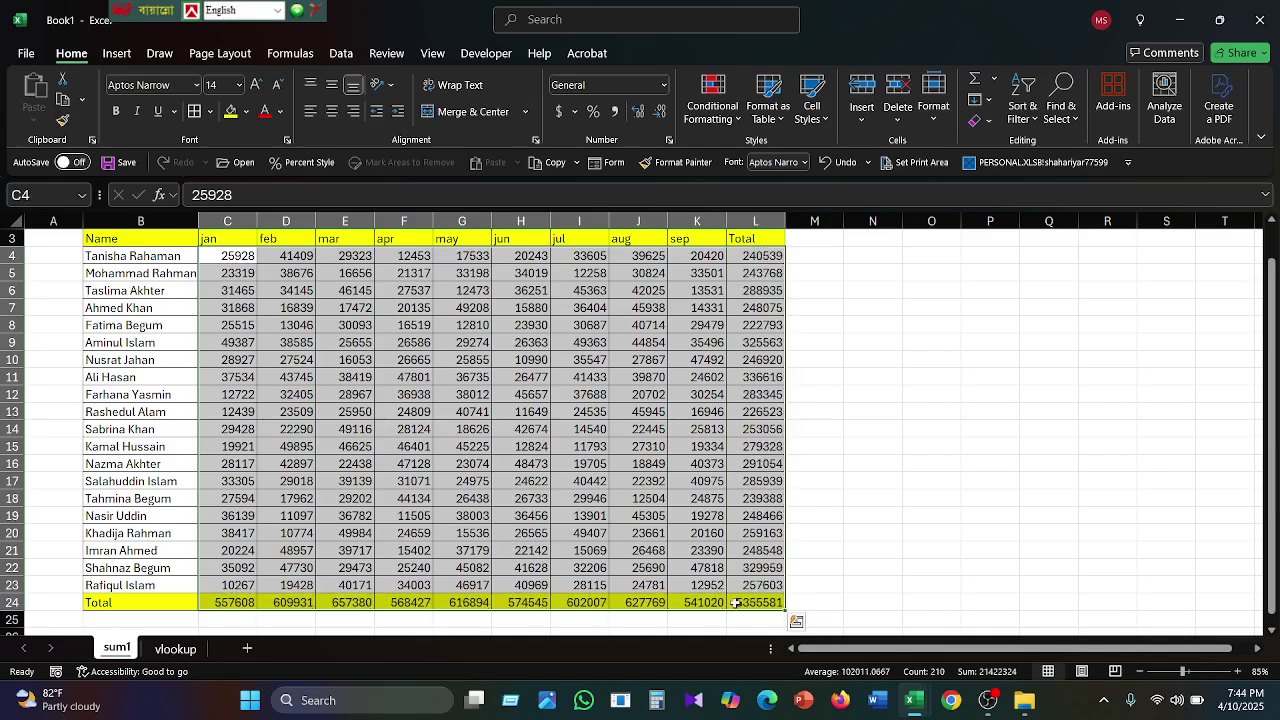
left_click(722, 428)
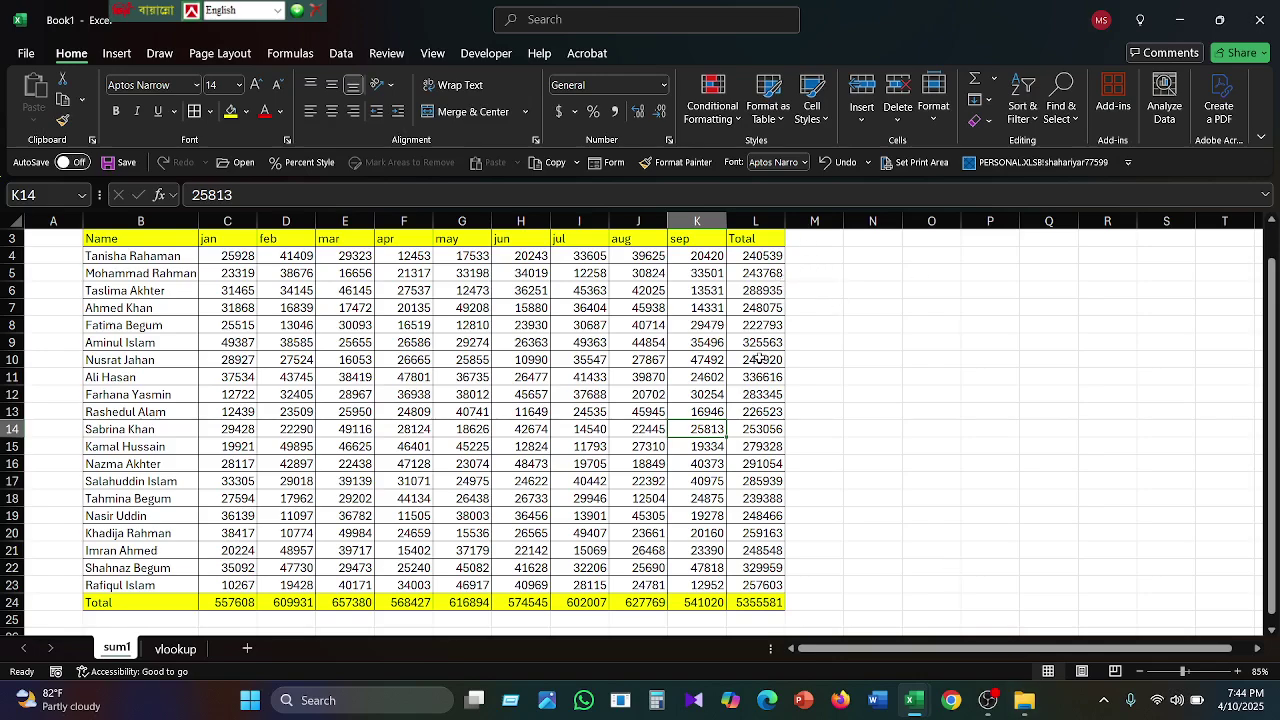
scroll(760, 358, "up", 1)
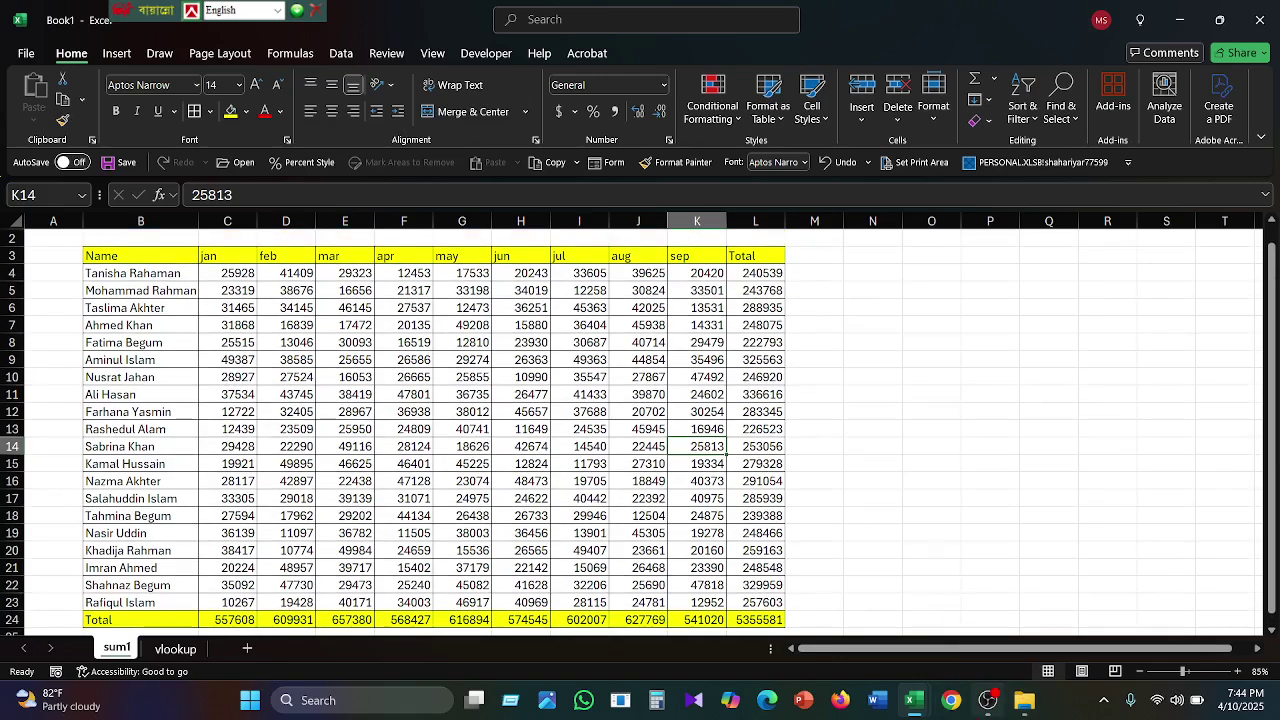
left_click(988, 700)
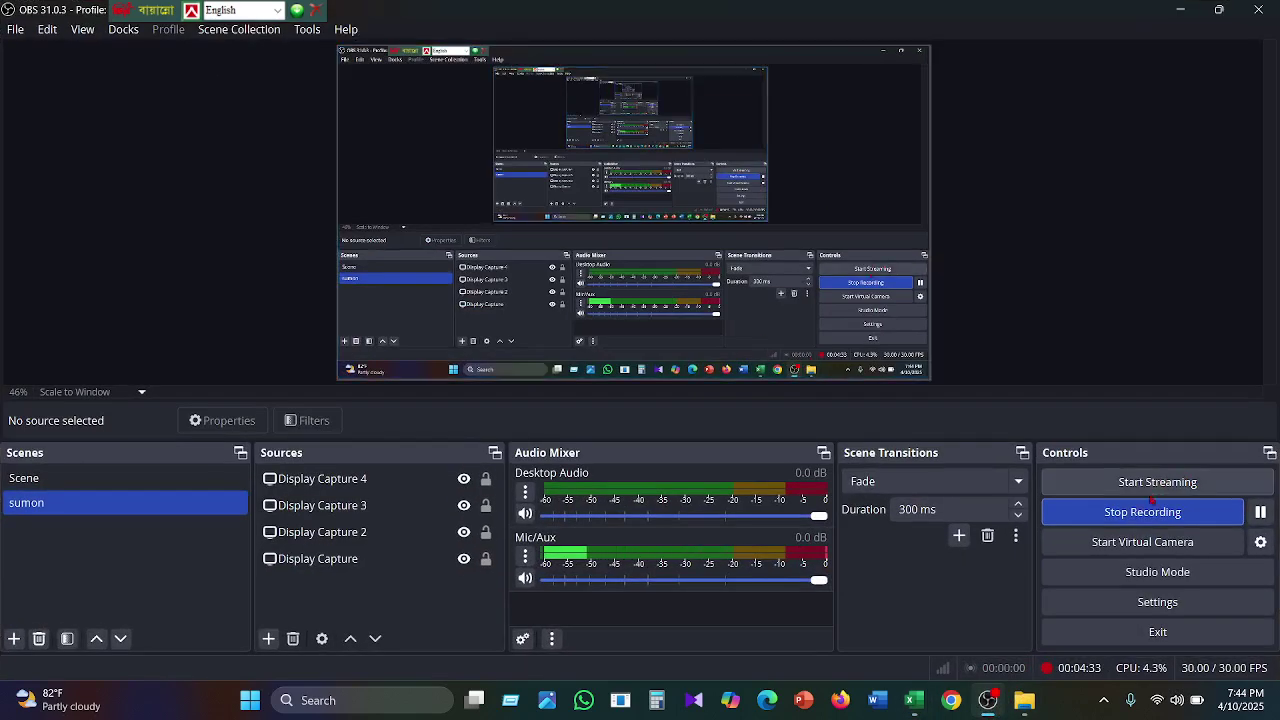